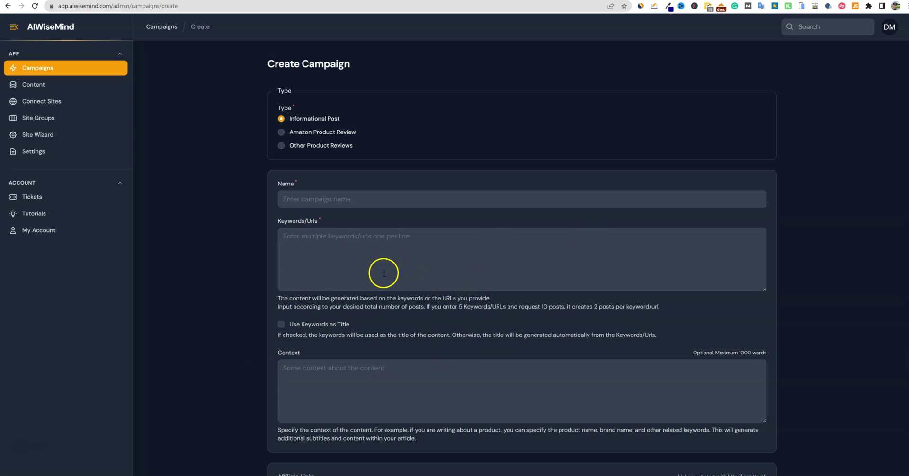
Scroll through the empty AIWiseMind Create Campaign form.
{"action": "scroll", "coordinate": [345, 364], "scroll_direction": "down", "scroll_amount": 2}
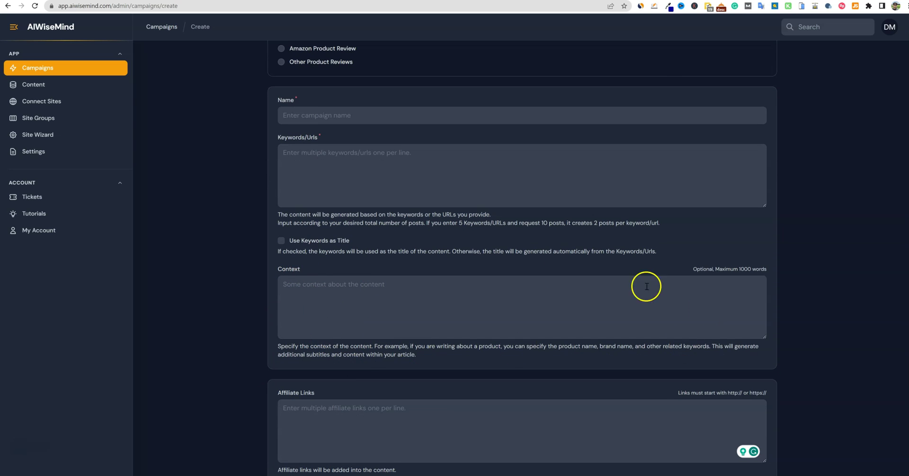
{"action": "scroll", "coordinate": [450, 328], "scroll_direction": "up", "scroll_amount": 2}
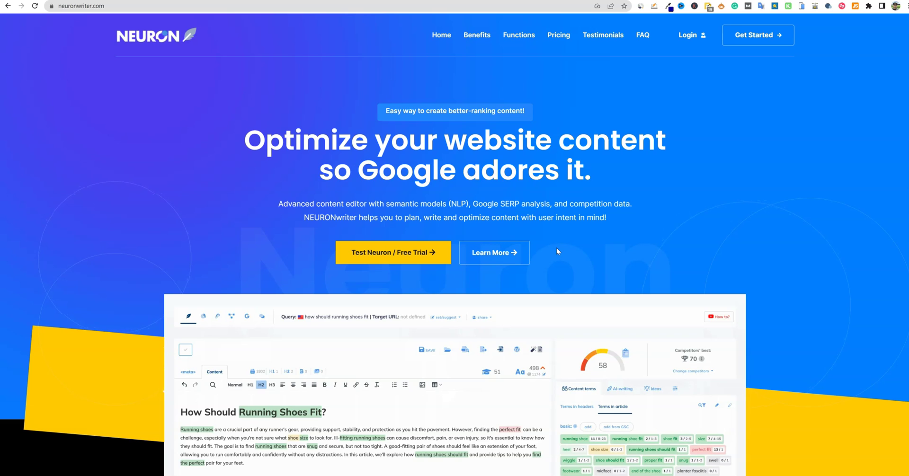
Leave the NeuronWriter homepage for a new Google start-page tab.
{"action": "left_click", "coordinate": [549, 263]}
{"action": "key", "text": "ctrl+t"}
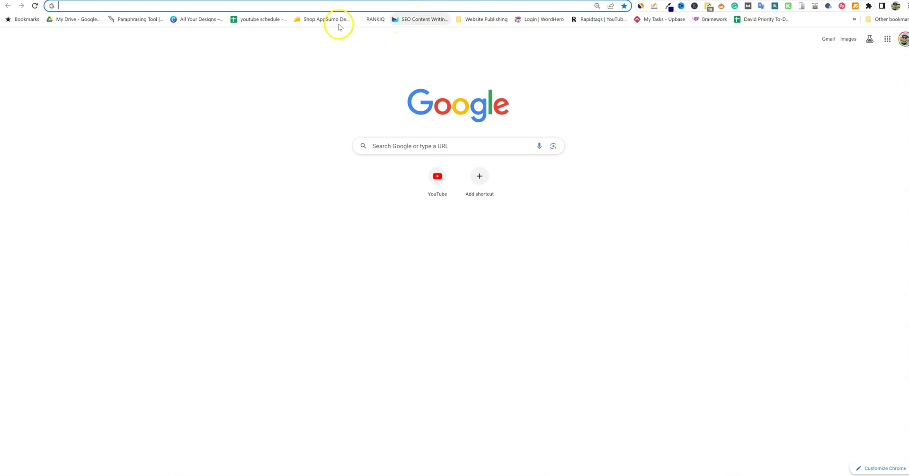
Search AppSumo for 'neuron' and open the NeuronWriter lifetime deal page.
{"action": "left_click", "coordinate": [326, 20]}
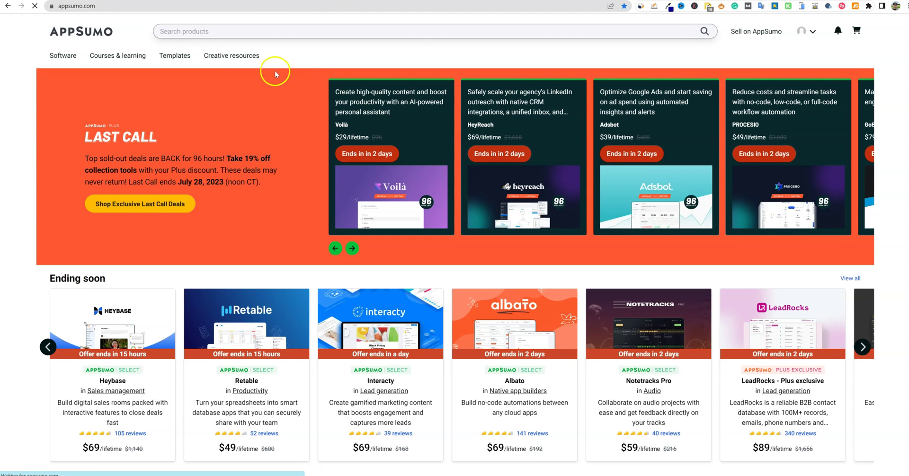
{"action": "left_click", "coordinate": [227, 31]}
{"action": "type", "text": "neuron"}
{"action": "left_click", "coordinate": [225, 68]}
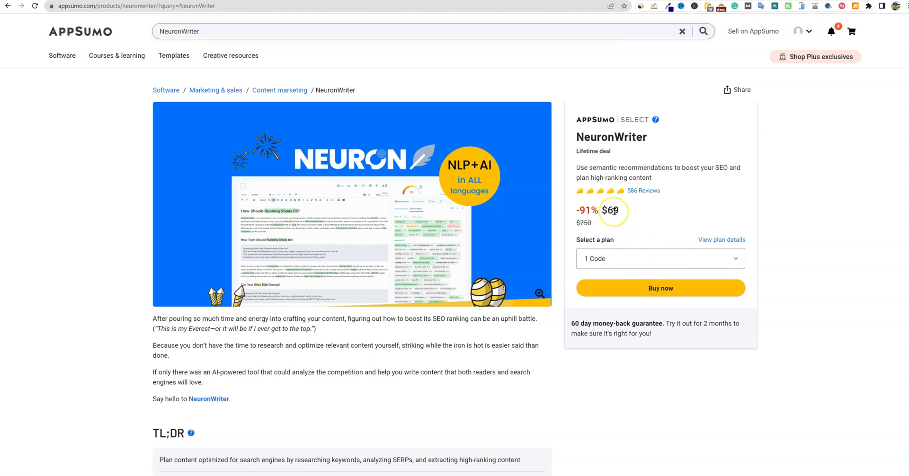
Choose 7 codes for the Multiple plan, priced at $483.
{"action": "scroll", "coordinate": [493, 265], "scroll_direction": "down", "scroll_amount": 20}
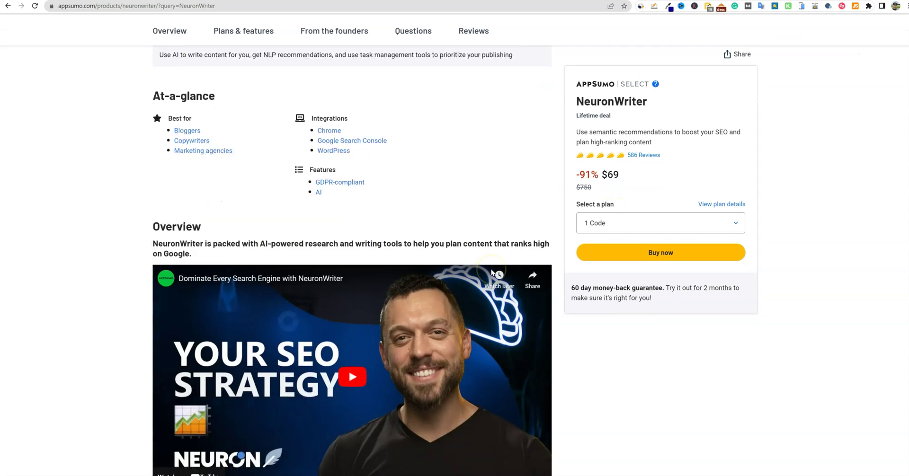
{"action": "scroll", "coordinate": [492, 273], "scroll_direction": "down", "scroll_amount": 15}
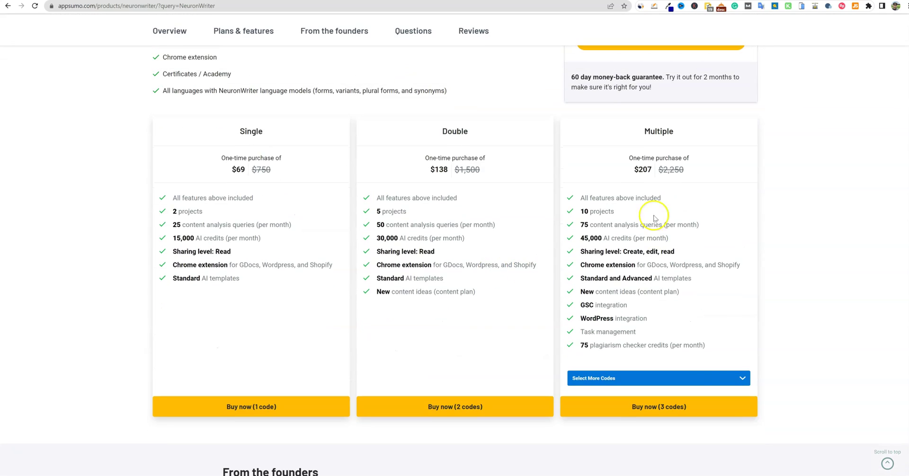
{"action": "left_click", "coordinate": [741, 379]}
{"action": "scroll", "coordinate": [596, 443], "scroll_direction": "down", "scroll_amount": 2}
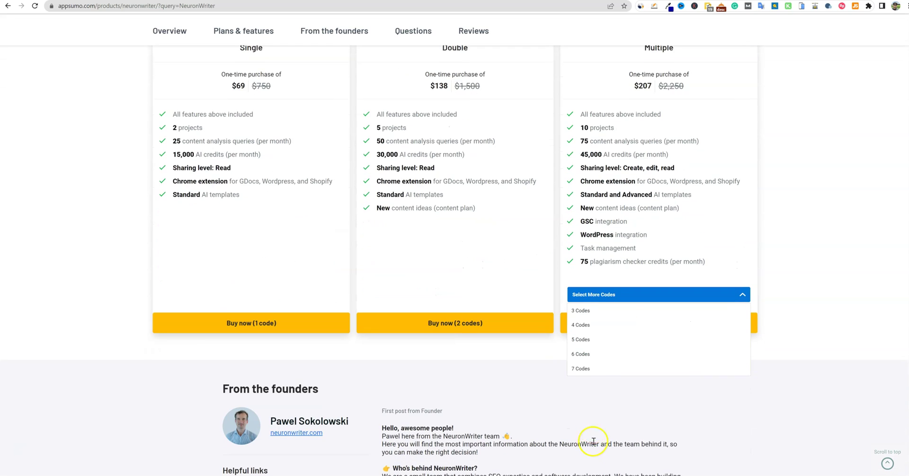
{"action": "left_click", "coordinate": [586, 369]}
{"action": "scroll", "coordinate": [613, 209], "scroll_direction": "up", "scroll_amount": 2}
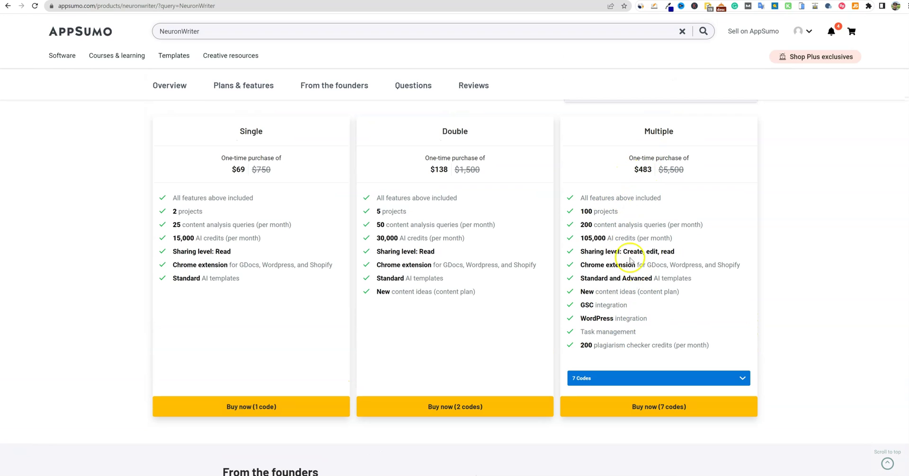
Highlight the 105,000 AI credits line, then return to the top of the page.
{"action": "left_click_drag", "start_coordinate": [586, 240], "coordinate": [667, 238]}
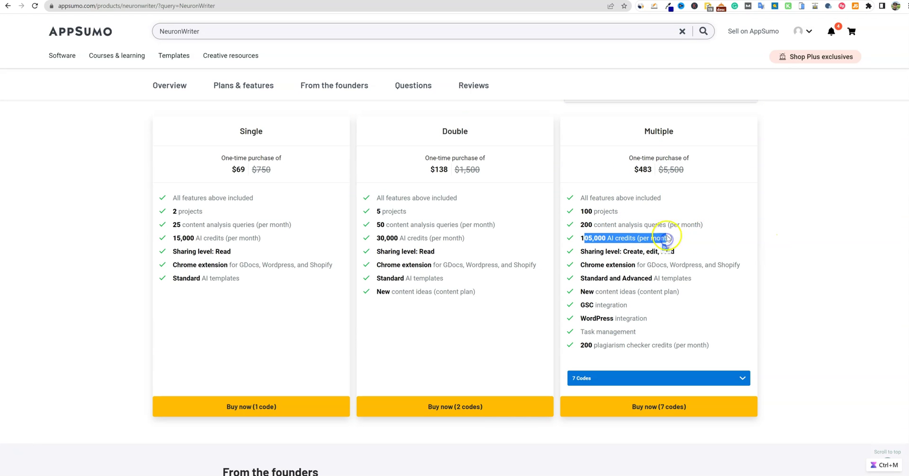
{"action": "left_click_drag", "start_coordinate": [594, 225], "coordinate": [697, 225]}
{"action": "scroll", "coordinate": [649, 324], "scroll_direction": "down", "scroll_amount": 3}
{"action": "scroll", "coordinate": [649, 324], "scroll_direction": "up", "scroll_amount": 10}
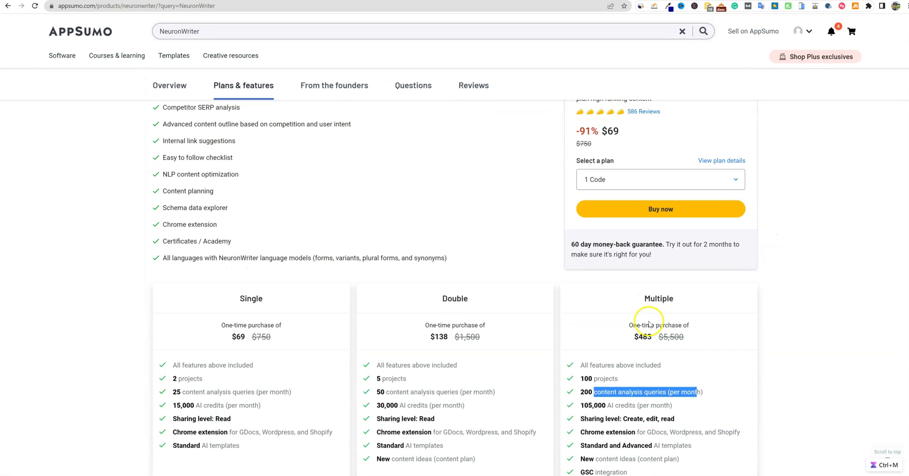
{"action": "scroll", "coordinate": [648, 322], "scroll_direction": "up", "scroll_amount": 10}
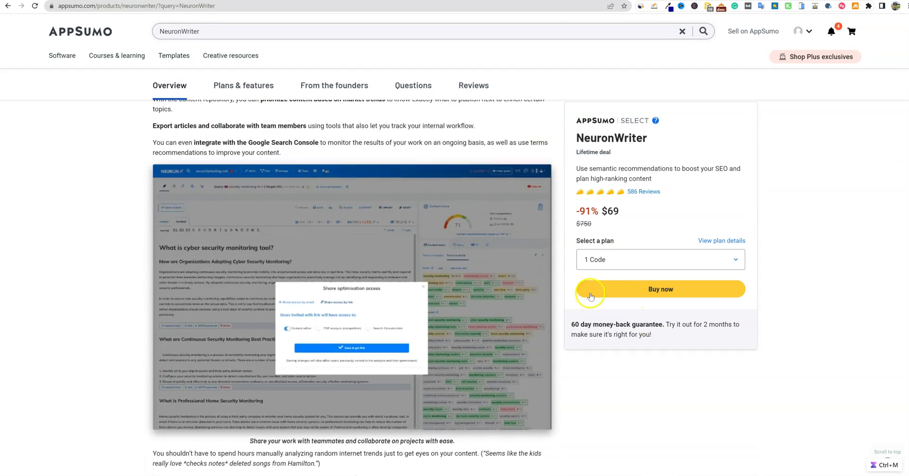
{"action": "scroll", "coordinate": [670, 207], "scroll_direction": "up", "scroll_amount": 3}
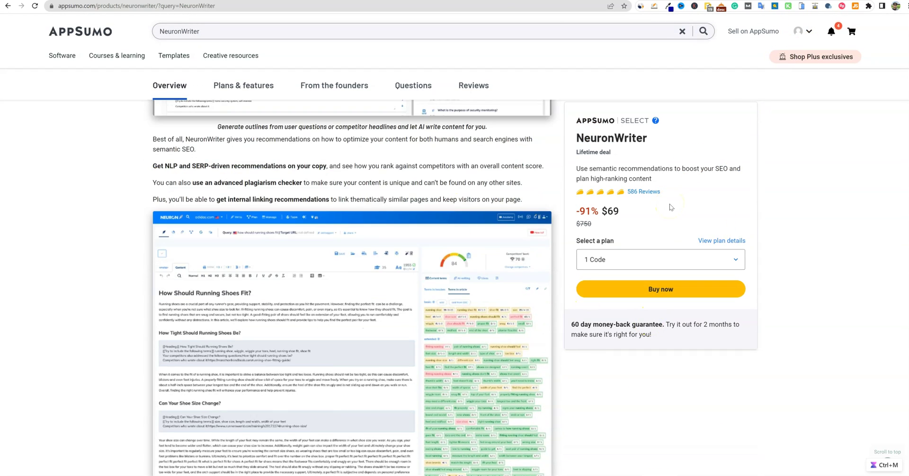
{"action": "scroll", "coordinate": [669, 207], "scroll_direction": "up", "scroll_amount": 7}
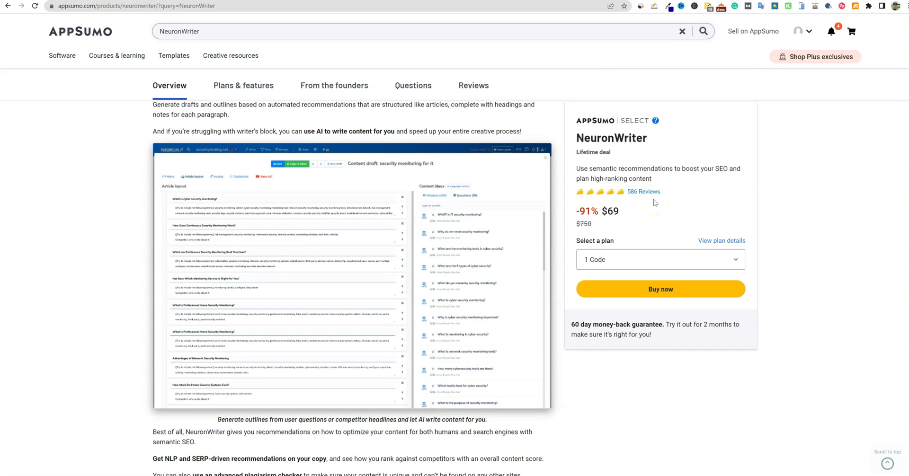
{"action": "scroll", "coordinate": [654, 202], "scroll_direction": "up", "scroll_amount": 11}
{"action": "scroll", "coordinate": [654, 203], "scroll_direction": "up", "scroll_amount": 15}
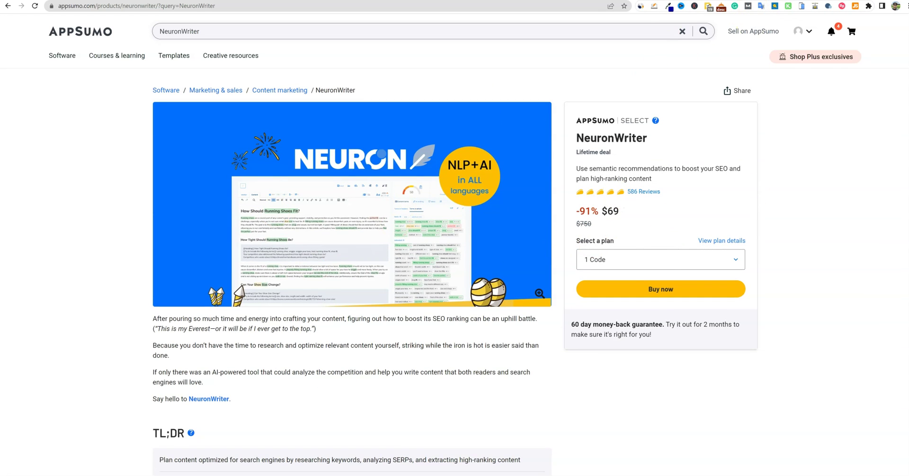
Check neuronwriter.com traffic in Similarweb, then view the Content writer list and canicross Google results.
{"action": "left_click", "coordinate": [700, 1]}
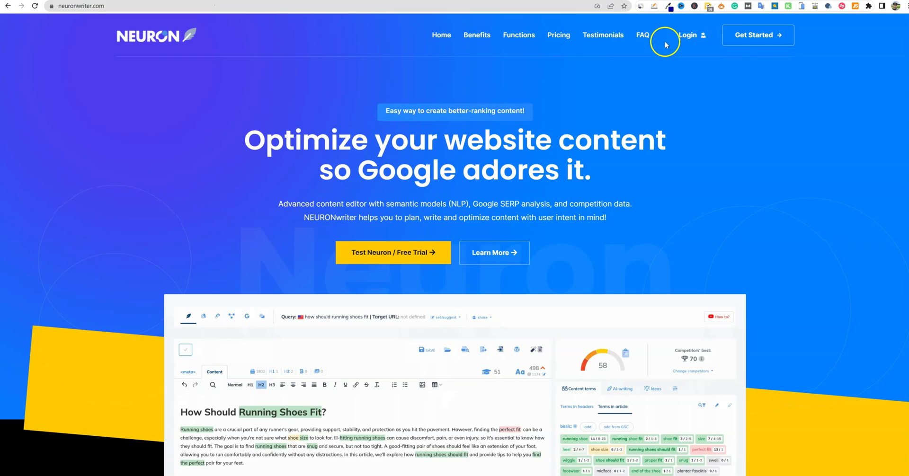
{"action": "left_click", "coordinate": [639, 5]}
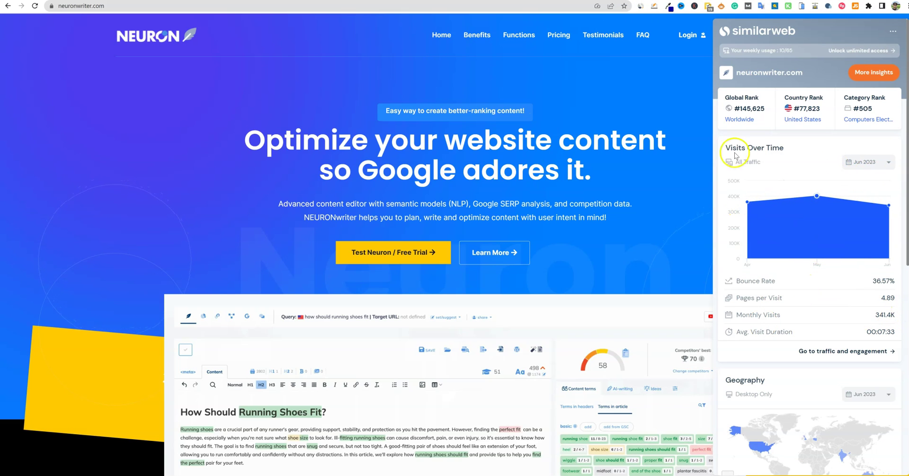
{"action": "left_click", "coordinate": [271, 73]}
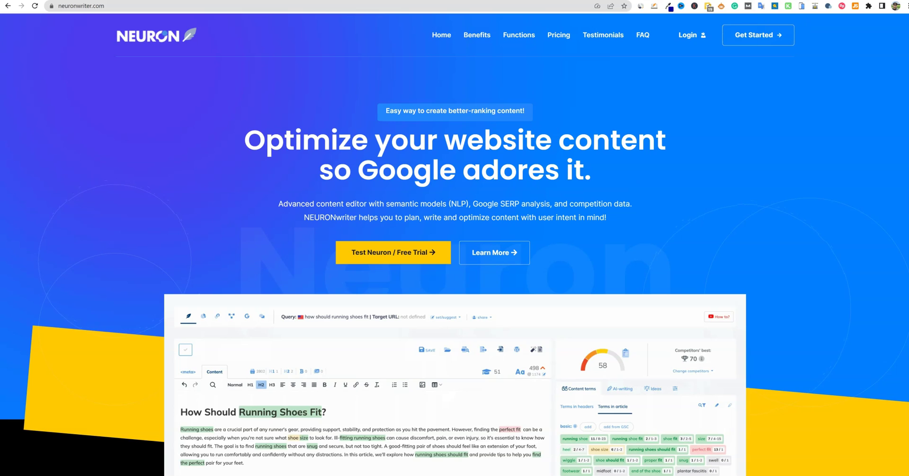
{"action": "key", "text": "ctrl+Tab"}
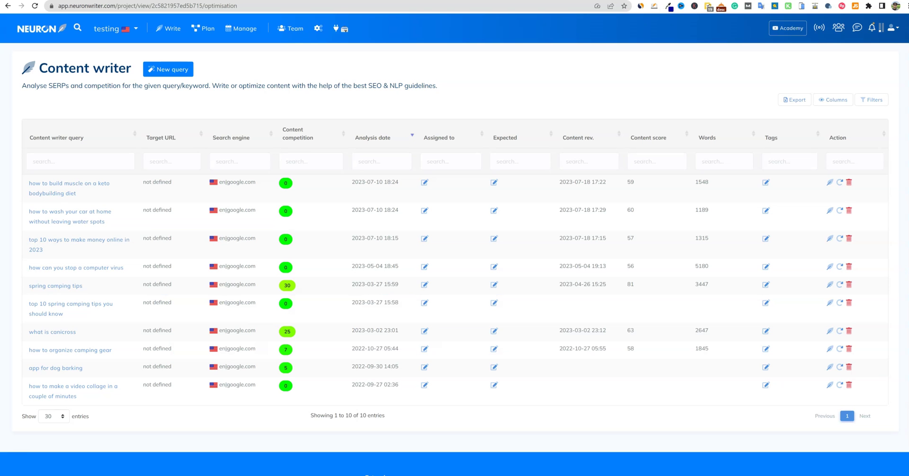
{"action": "key", "text": "ctrl+Tab"}
{"action": "key", "text": "ctrl+Tab"}
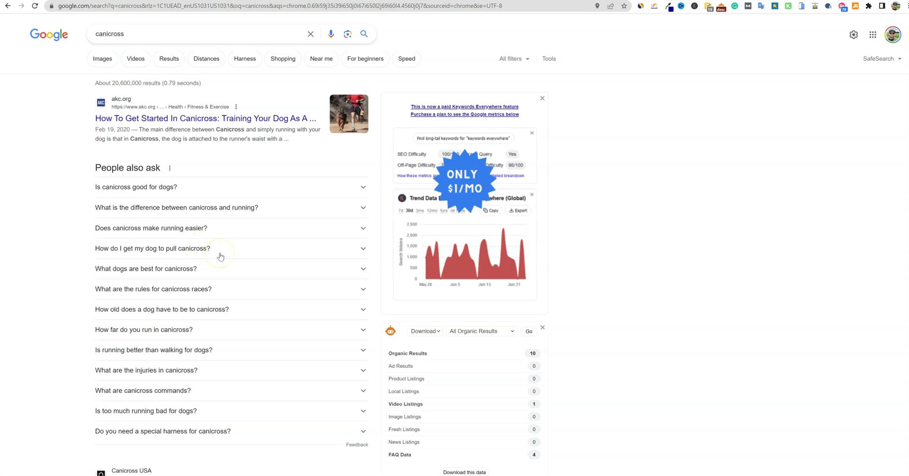
Select and copy the Google question 'What is the difference between canicross and running?'.
{"action": "scroll", "coordinate": [220, 256], "scroll_direction": "down", "scroll_amount": 1}
{"action": "scroll", "coordinate": [221, 258], "scroll_direction": "up", "scroll_amount": 1}
{"action": "left_click", "coordinate": [220, 250]}
{"action": "left_click", "coordinate": [161, 209]}
{"action": "left_click_drag", "start_coordinate": [161, 208], "coordinate": [90, 209]}
{"action": "key", "text": "ctrl+c"}
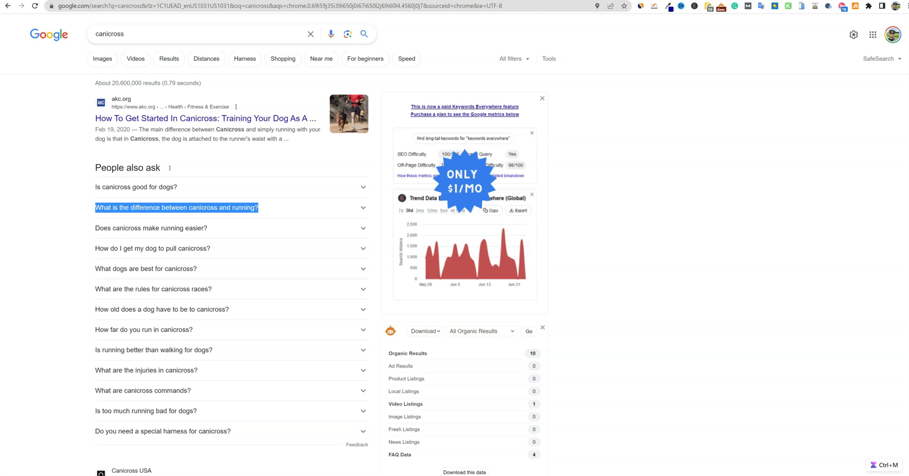
Load canicrosspaws.com in a new tab, then return to AIWiseMind's Create Campaign page.
{"action": "key", "text": "ctrl+t"}
{"action": "type", "text": "cani"}
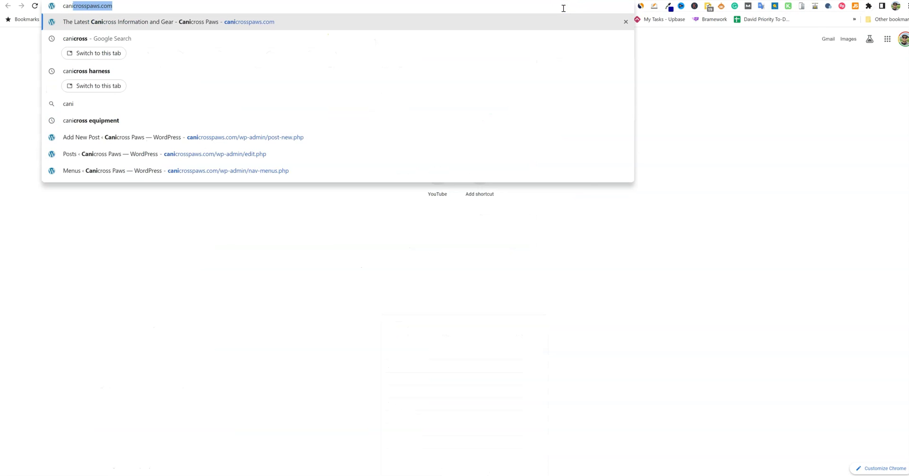
{"action": "key", "text": "Return"}
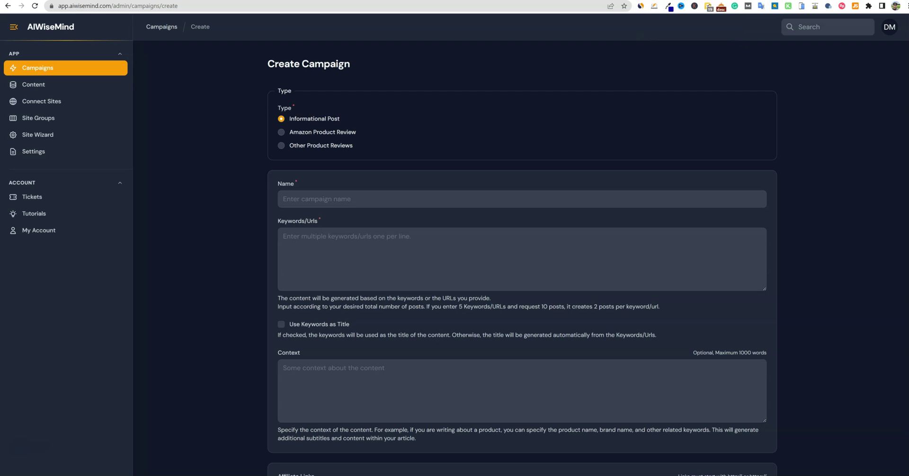
{"action": "left_click", "coordinate": [662, 0]}
Run a Content writer query 'what is the difference between canicross and running', without the question mark.
{"action": "left_click", "coordinate": [634, 1]}
{"action": "left_click", "coordinate": [168, 69]}
{"action": "key", "text": "ctrl+v"}
{"action": "key", "text": "BackSpace"}
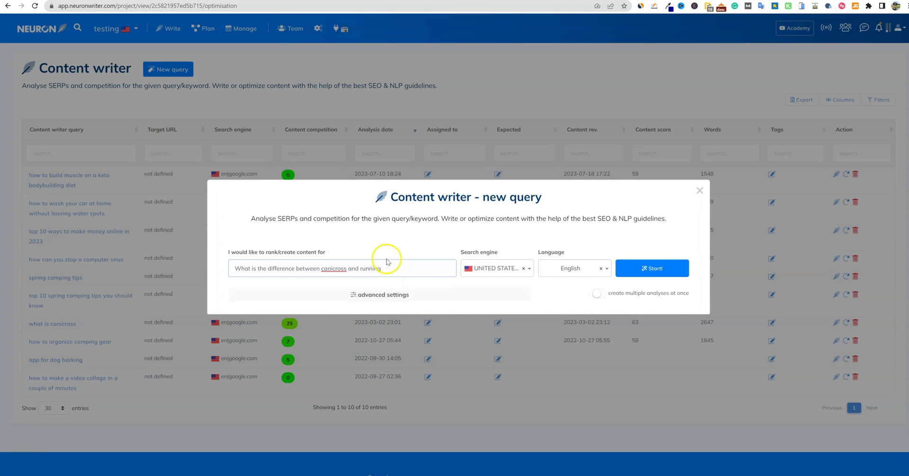
{"action": "left_click", "coordinate": [649, 270]}
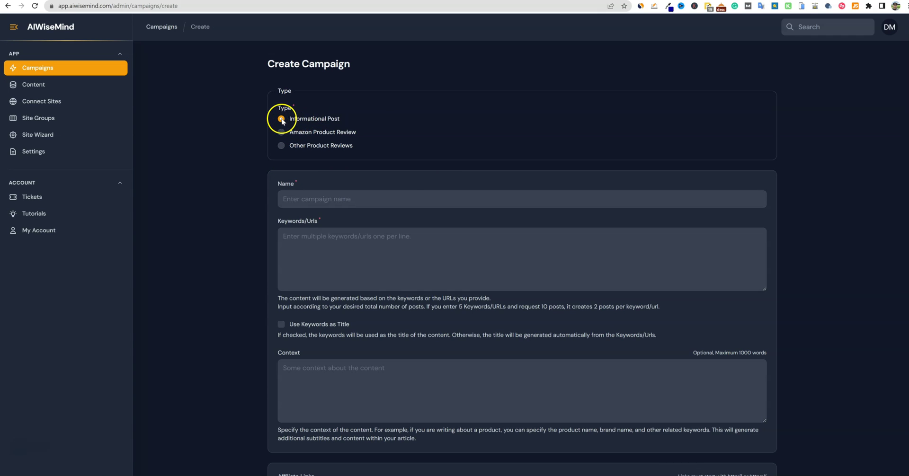
Fill Name and Keywords/Urls with the canicross-vs-running question and tick Use Keywords as Title.
{"action": "left_click", "coordinate": [318, 199]}
{"action": "left_click", "coordinate": [325, 216]}
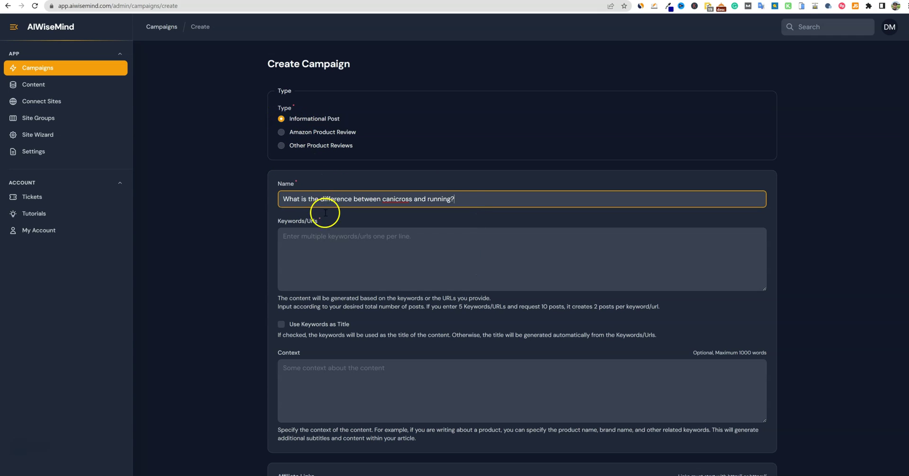
{"action": "left_click", "coordinate": [307, 239]}
{"action": "key", "text": "ctrl+v"}
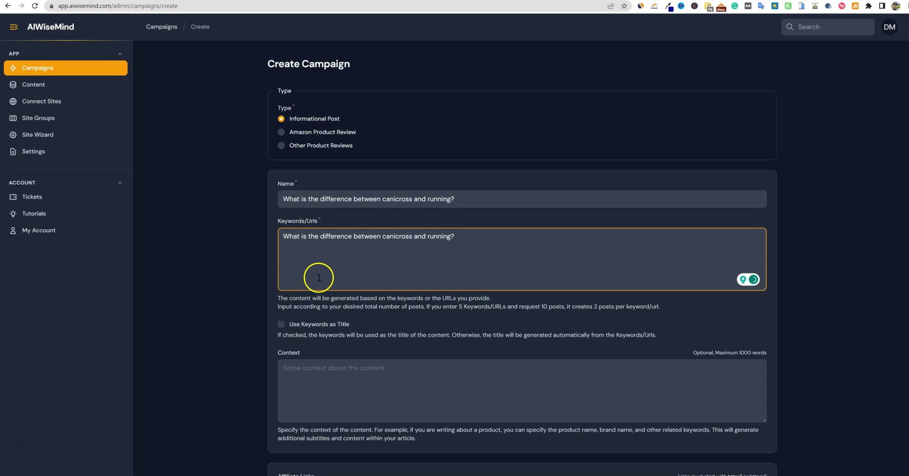
{"action": "left_click", "coordinate": [281, 325]}
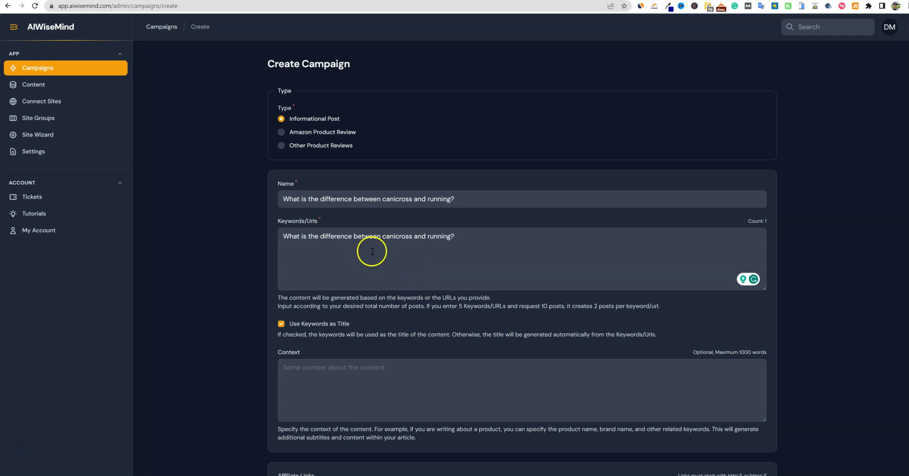
{"action": "left_click_drag", "start_coordinate": [283, 235], "coordinate": [486, 246]}
{"action": "key", "text": "ctrl+c"}
{"action": "left_click", "coordinate": [477, 245]}
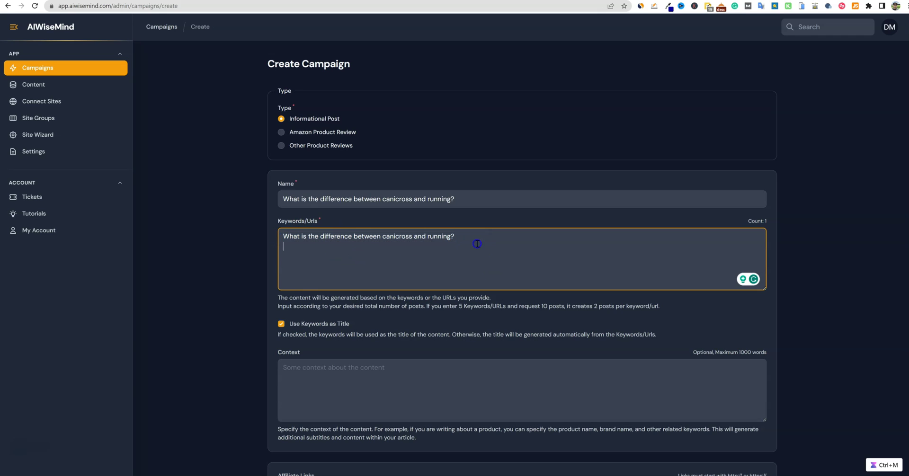
{"action": "scroll", "coordinate": [410, 305], "scroll_direction": "down", "scroll_amount": 2}
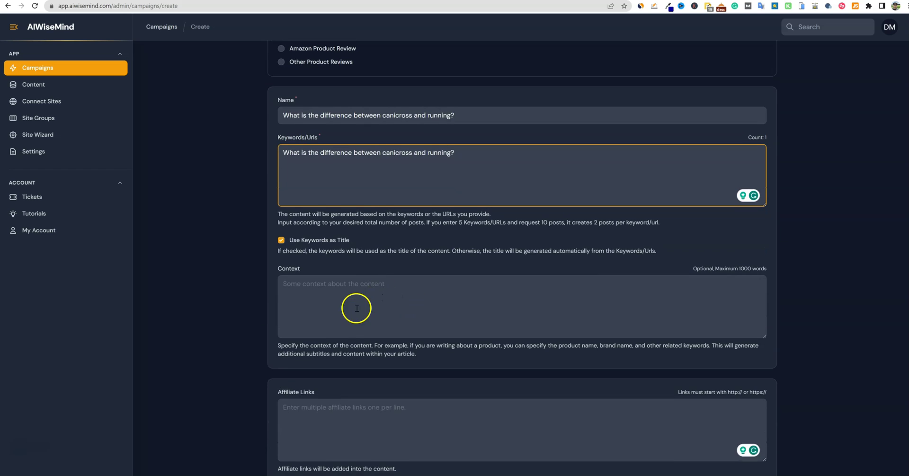
Change the campaign's Tone of Voice from Friendly to Professional.
{"action": "scroll", "coordinate": [355, 308], "scroll_direction": "down", "scroll_amount": 3}
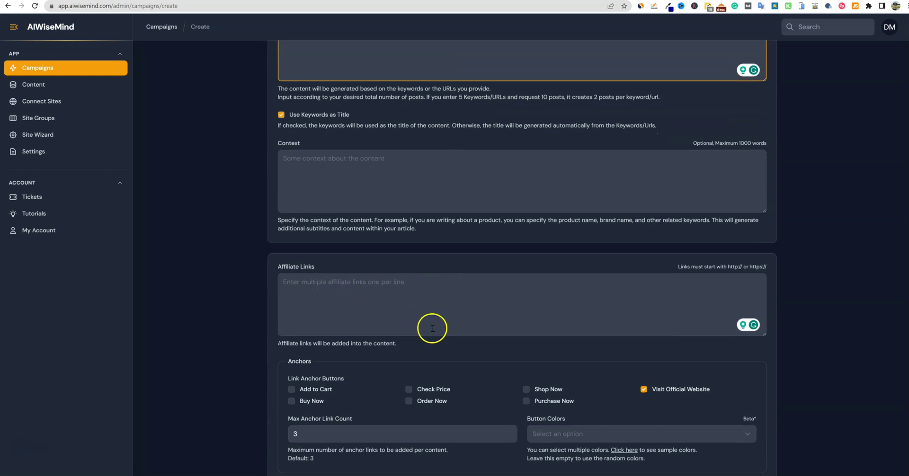
{"action": "scroll", "coordinate": [430, 328], "scroll_direction": "down", "scroll_amount": 1}
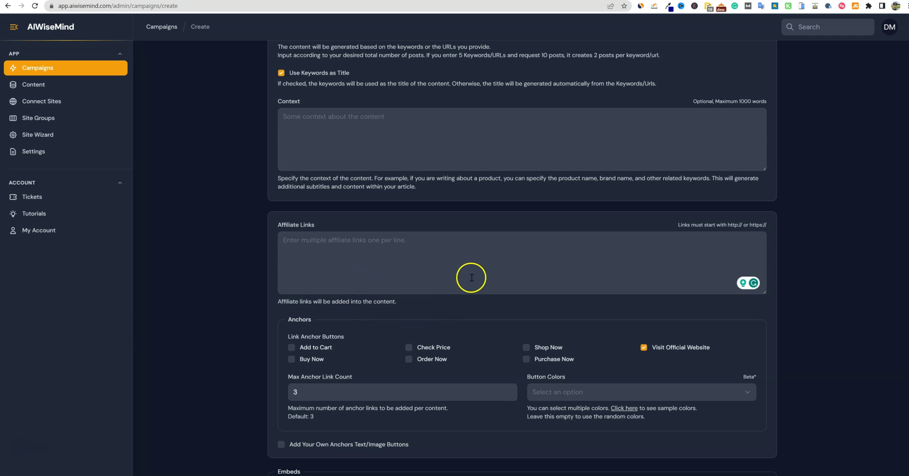
{"action": "scroll", "coordinate": [383, 252], "scroll_direction": "down", "scroll_amount": 3}
{"action": "scroll", "coordinate": [458, 235], "scroll_direction": "down", "scroll_amount": 2}
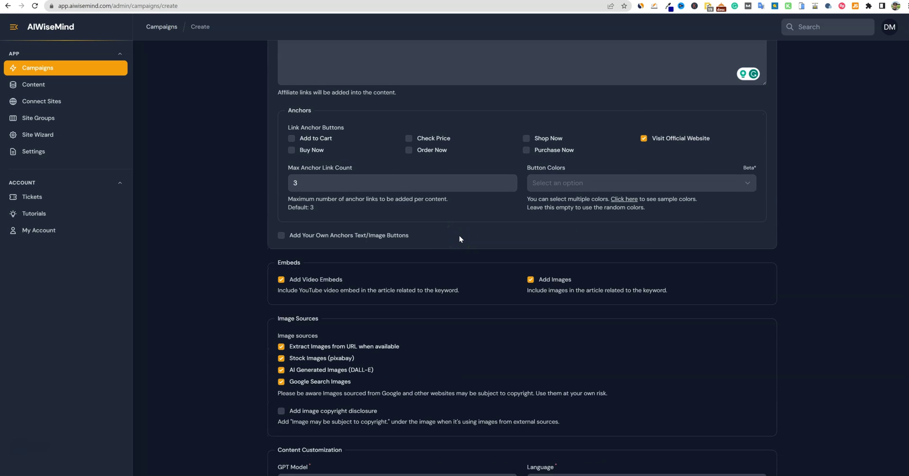
{"action": "scroll", "coordinate": [462, 234], "scroll_direction": "down", "scroll_amount": 1}
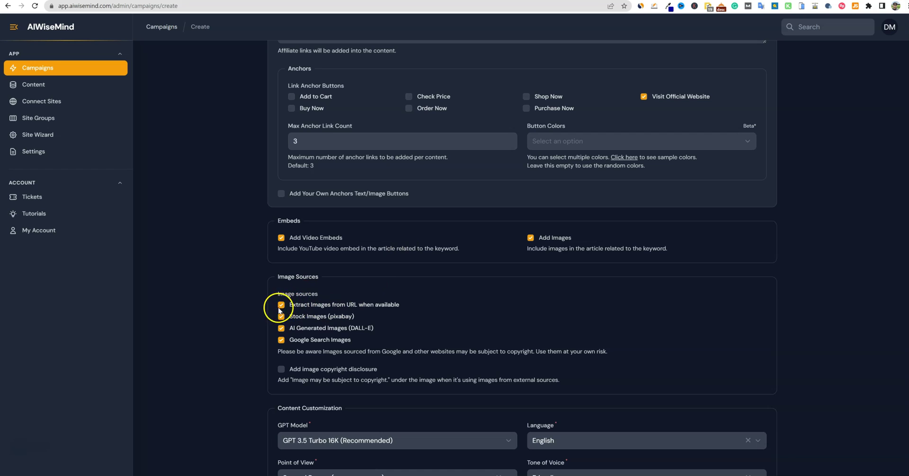
{"action": "scroll", "coordinate": [505, 325], "scroll_direction": "down", "scroll_amount": 1}
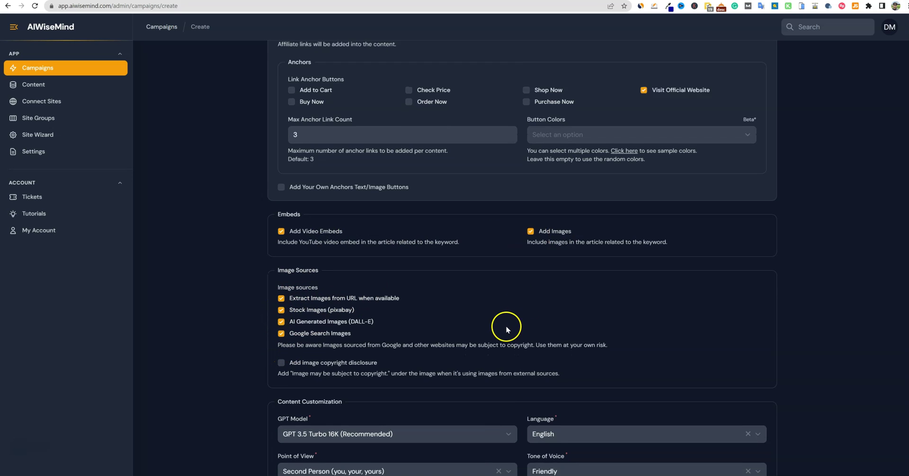
{"action": "scroll", "coordinate": [505, 325], "scroll_direction": "down", "scroll_amount": 4}
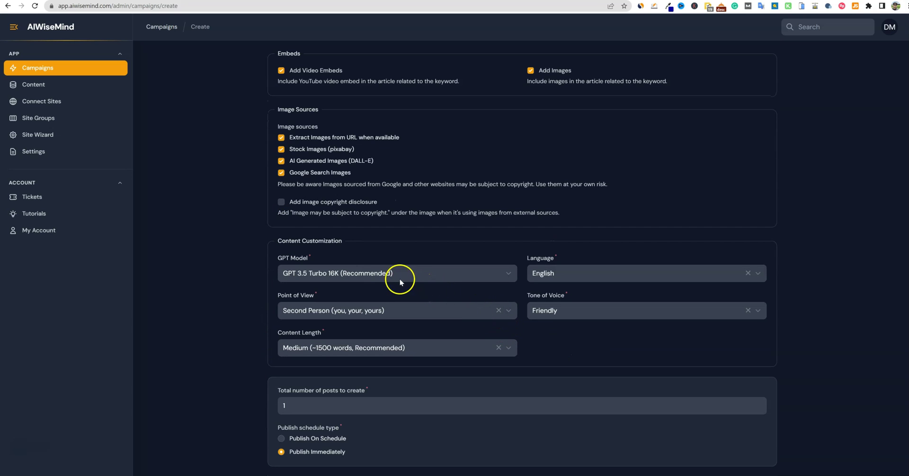
{"action": "left_click", "coordinate": [506, 275]}
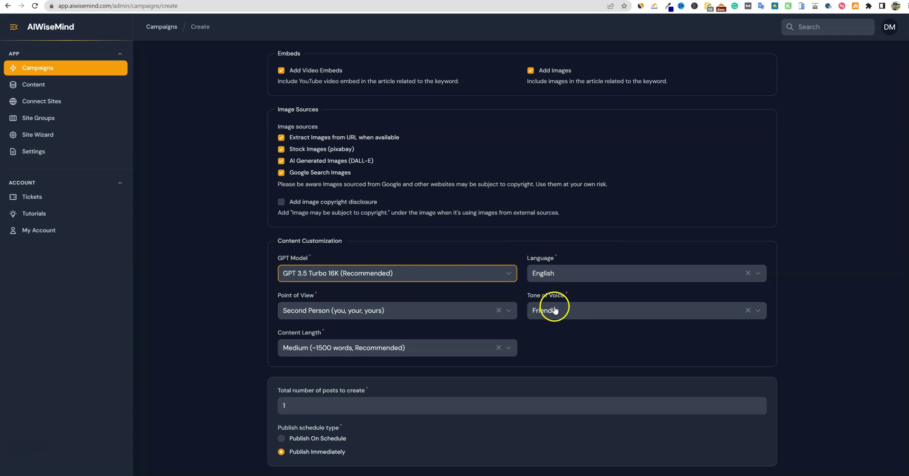
{"action": "left_click", "coordinate": [570, 313]}
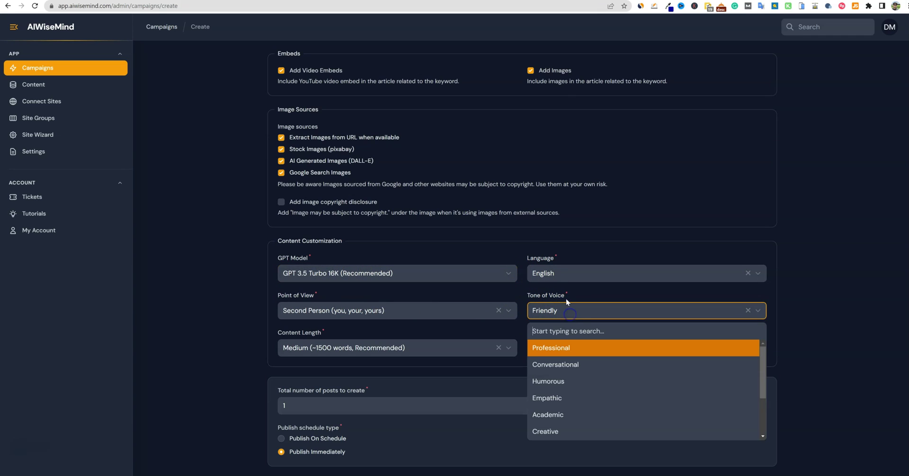
{"action": "left_click", "coordinate": [568, 354]}
{"action": "left_click", "coordinate": [610, 340]}
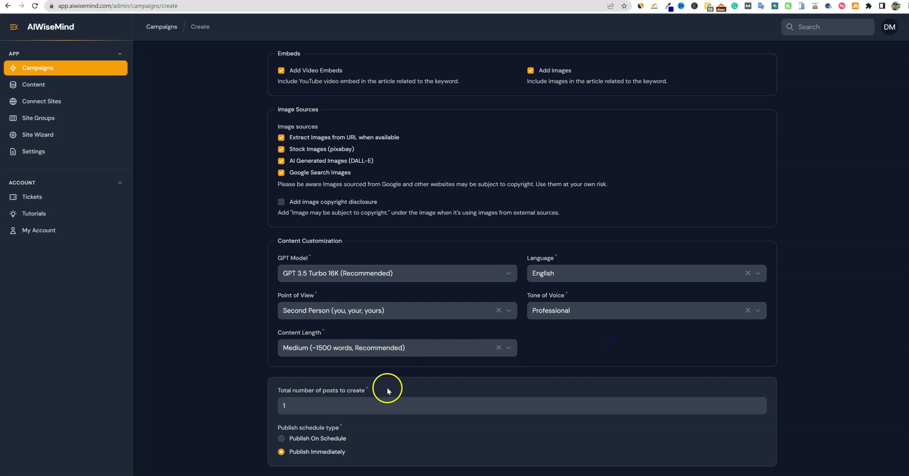
Select Publish On Schedule, posting one article every day.
{"action": "scroll", "coordinate": [388, 390], "scroll_direction": "down", "scroll_amount": 2}
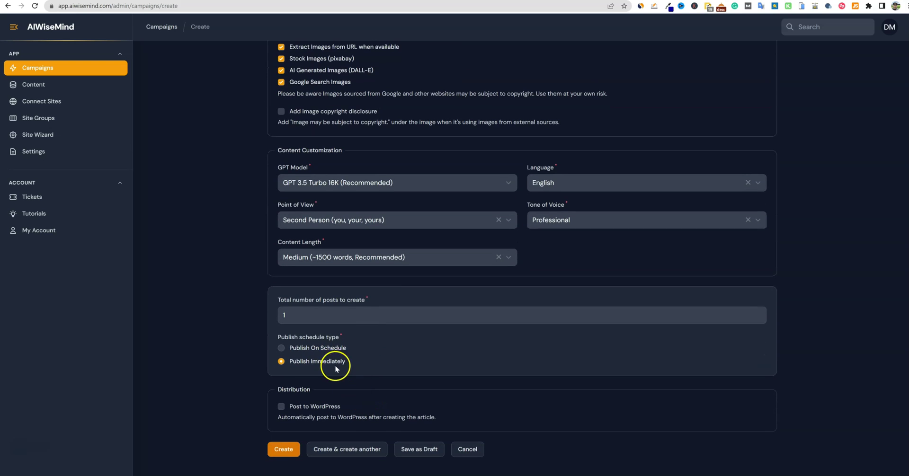
{"action": "left_click", "coordinate": [281, 348]}
{"action": "scroll", "coordinate": [390, 348], "scroll_direction": "down", "scroll_amount": 2}
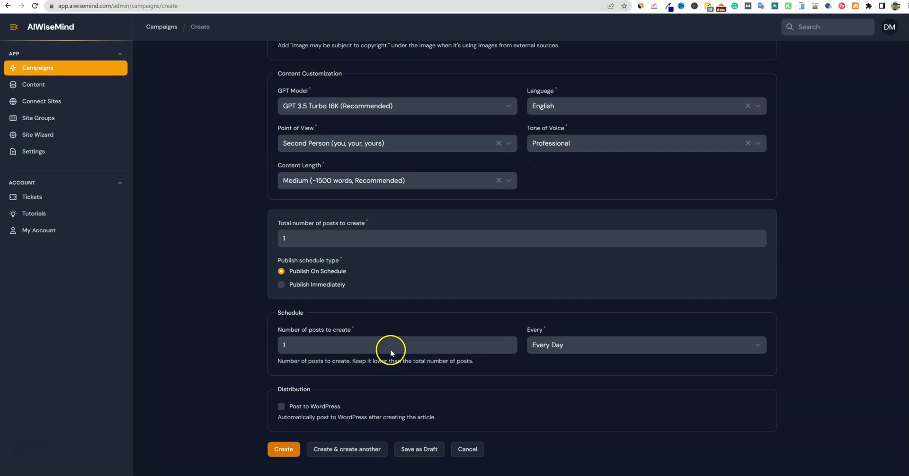
{"action": "scroll", "coordinate": [488, 367], "scroll_direction": "up", "scroll_amount": 10}
{"action": "scroll", "coordinate": [488, 367], "scroll_direction": "down", "scroll_amount": 11}
{"action": "scroll", "coordinate": [491, 428], "scroll_direction": "up", "scroll_amount": 9}
{"action": "scroll", "coordinate": [509, 395], "scroll_direction": "up", "scroll_amount": 9}
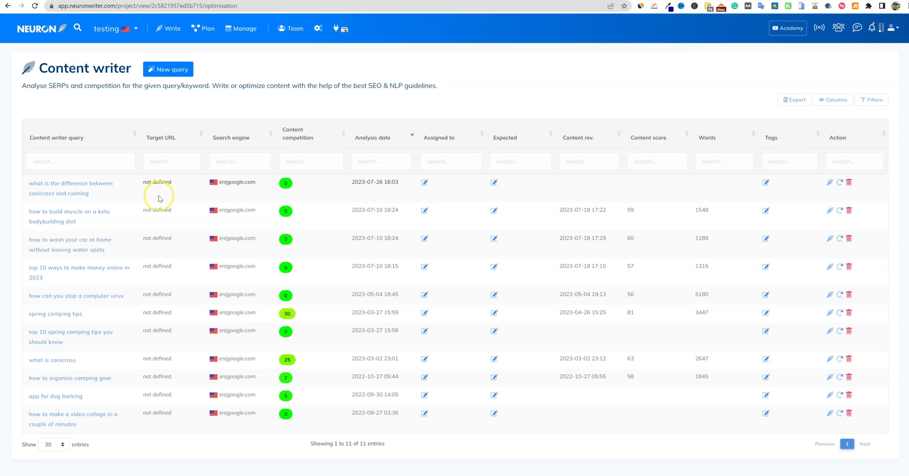
Open the canicross vs running query and generate guidelines from the top 10 competitors.
{"action": "left_click", "coordinate": [73, 194]}
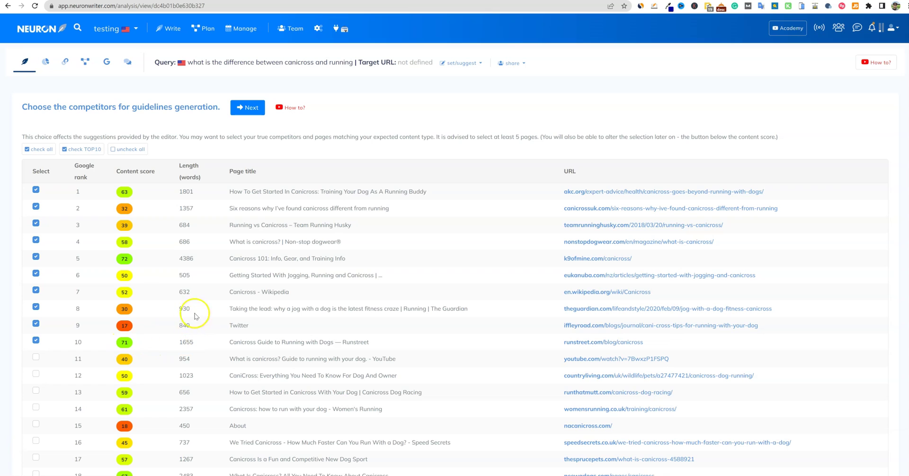
{"action": "left_click", "coordinate": [248, 108]}
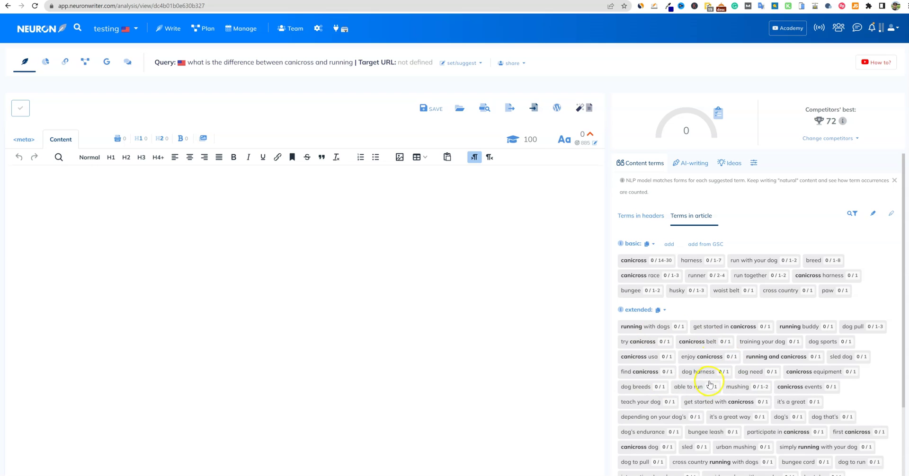
Paste 'What is the difference between canicross and running?' as the meta title.
{"action": "left_click", "coordinate": [24, 139]}
{"action": "left_click", "coordinate": [142, 165]}
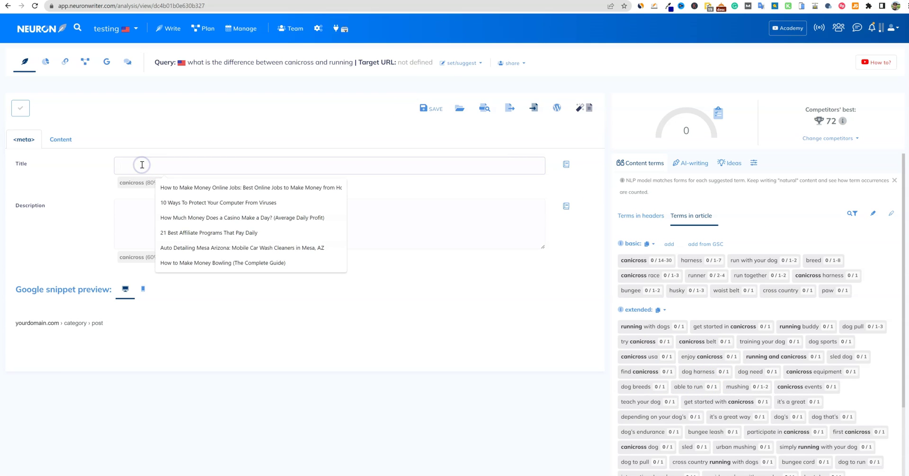
{"action": "key", "text": "ctrl+v"}
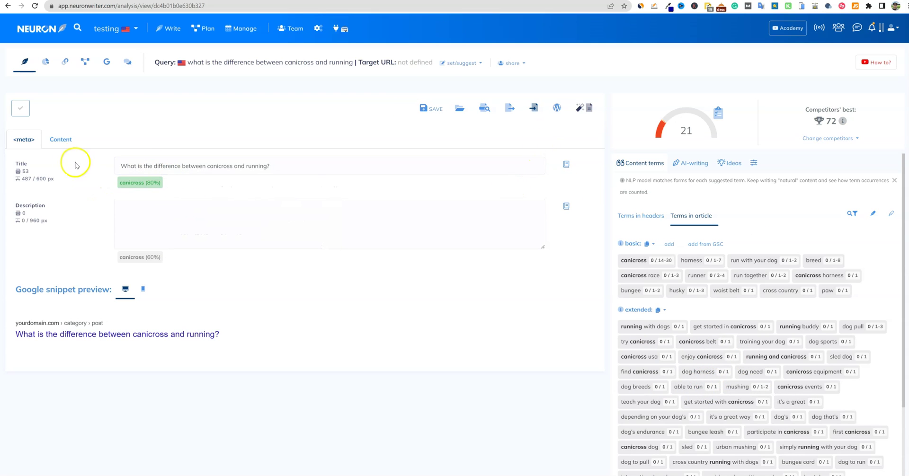
{"action": "left_click", "coordinate": [66, 142]}
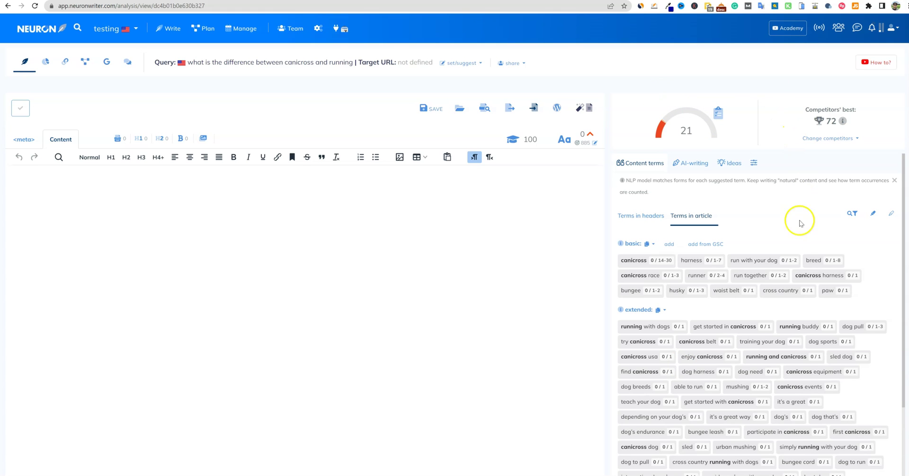
Review the unused basic and extended terms at content score 21.
{"action": "scroll", "coordinate": [779, 351], "scroll_direction": "down", "scroll_amount": 4}
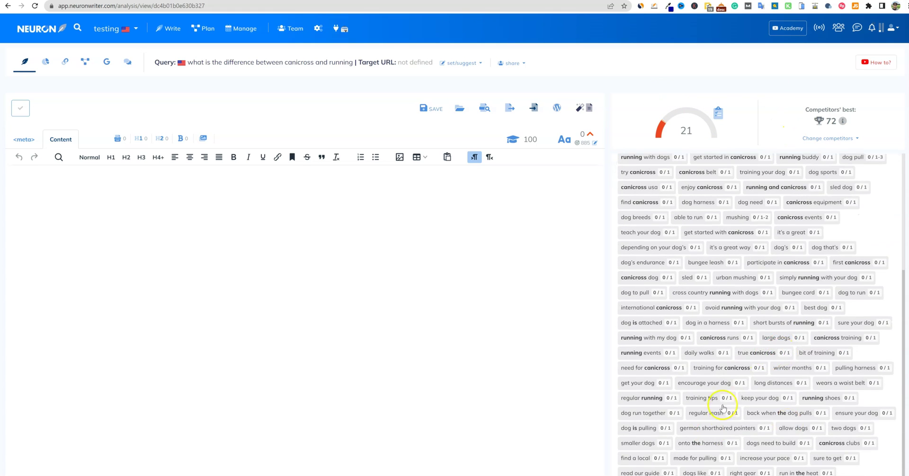
{"action": "scroll", "coordinate": [732, 406], "scroll_direction": "up", "scroll_amount": 4}
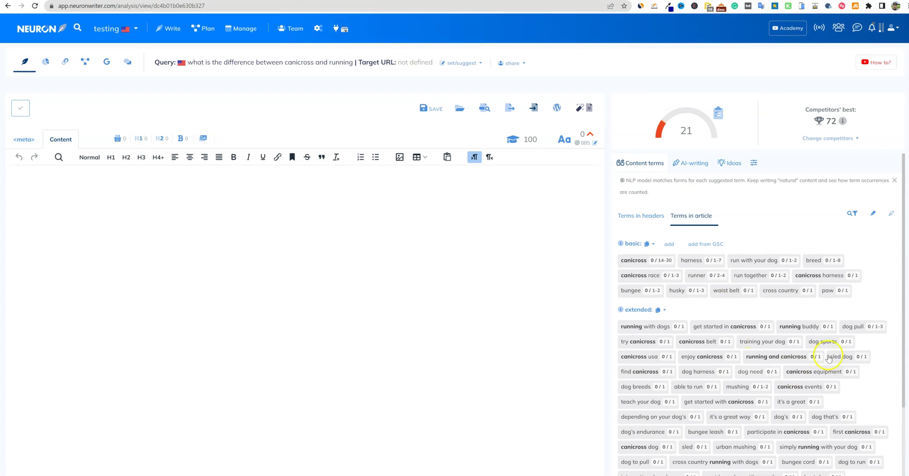
{"action": "scroll", "coordinate": [717, 390], "scroll_direction": "down", "scroll_amount": 4}
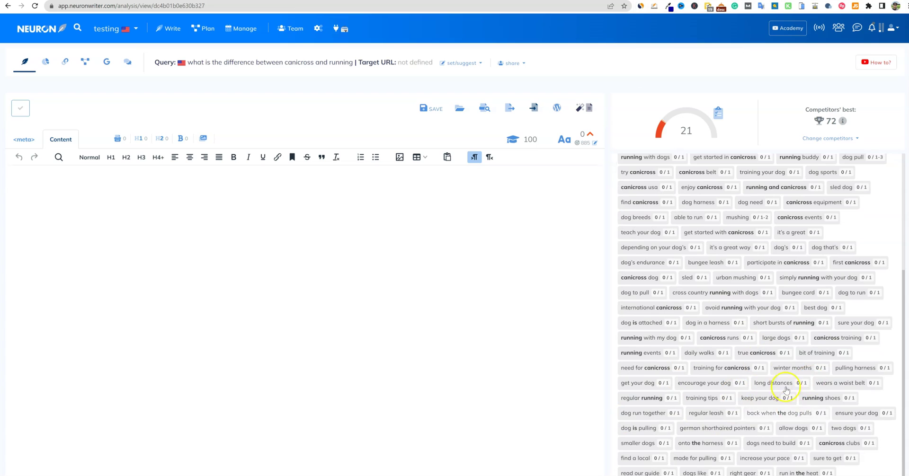
{"action": "scroll", "coordinate": [766, 383], "scroll_direction": "up", "scroll_amount": 4}
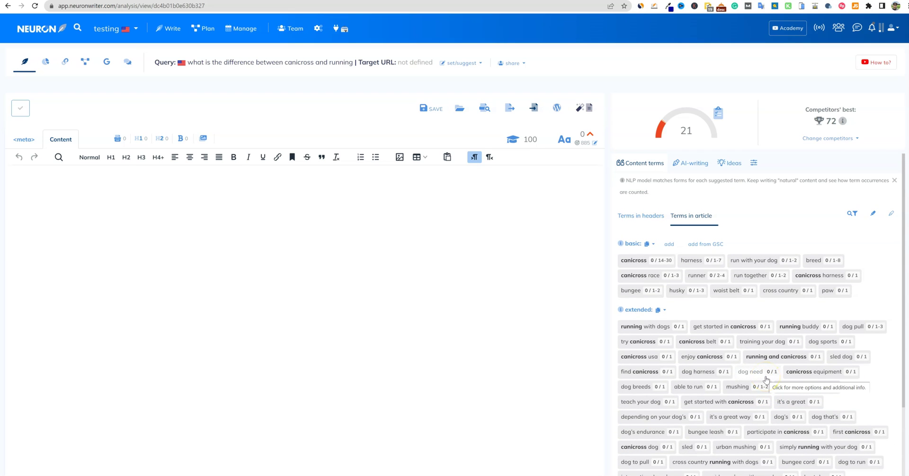
{"action": "mouse_move", "coordinate": [662, 0]}
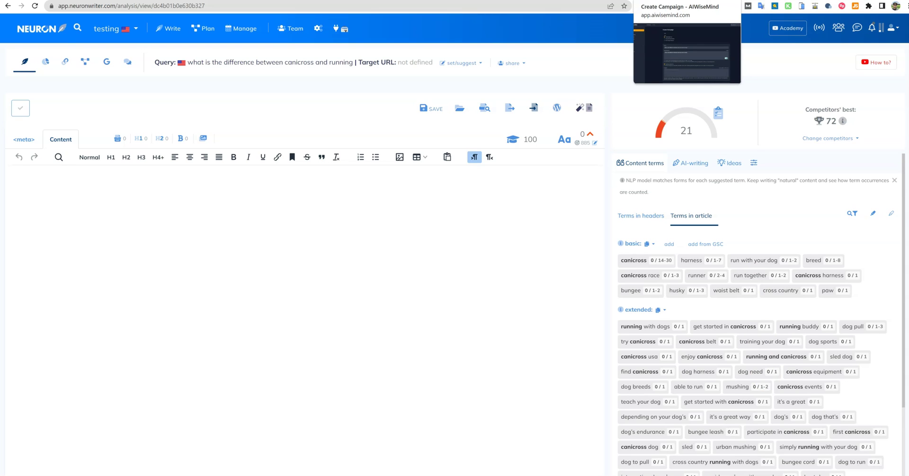
{"action": "left_click", "coordinate": [43, 34]}
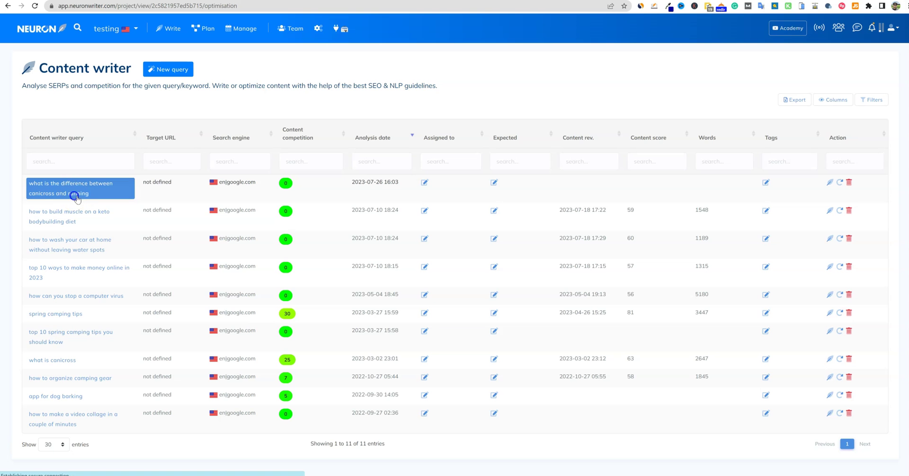
{"action": "left_click", "coordinate": [81, 186]}
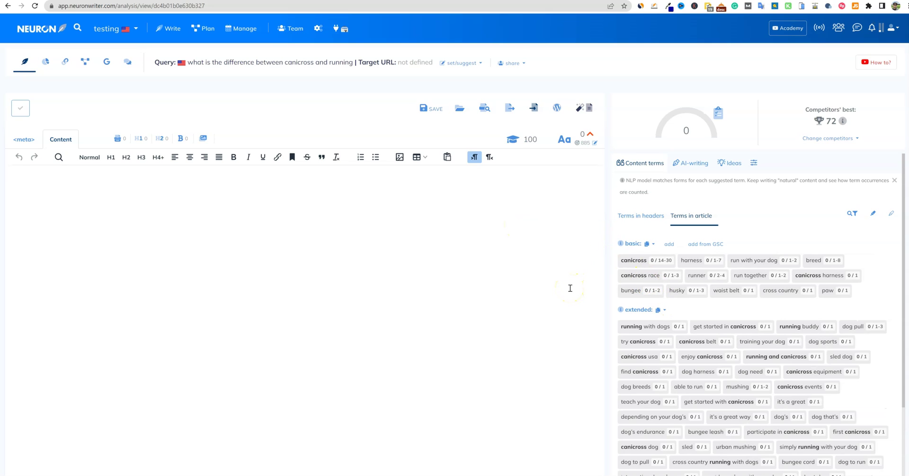
Paste 'What is the difference between canicross and running?' as the NeuronWriter article title.
{"action": "left_click", "coordinate": [23, 139]}
{"action": "left_click", "coordinate": [166, 167]}
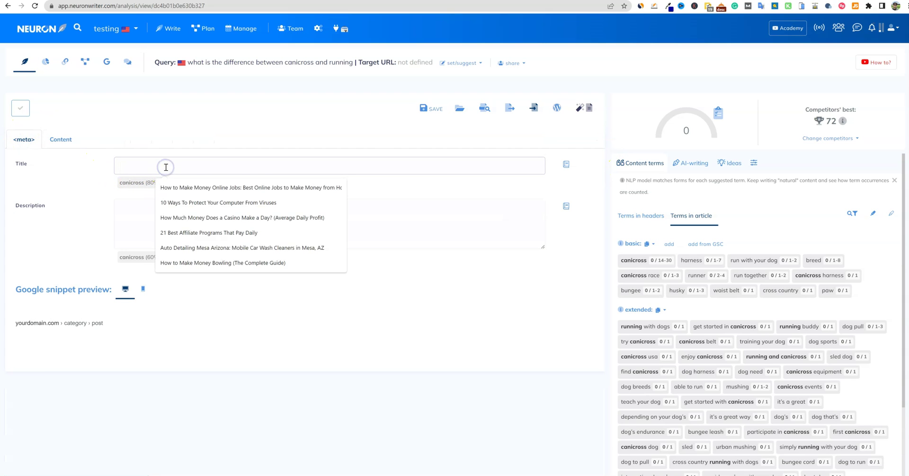
{"action": "type", "text": "What is the difference between canicross and running?"}
{"action": "left_click", "coordinate": [286, 147]}
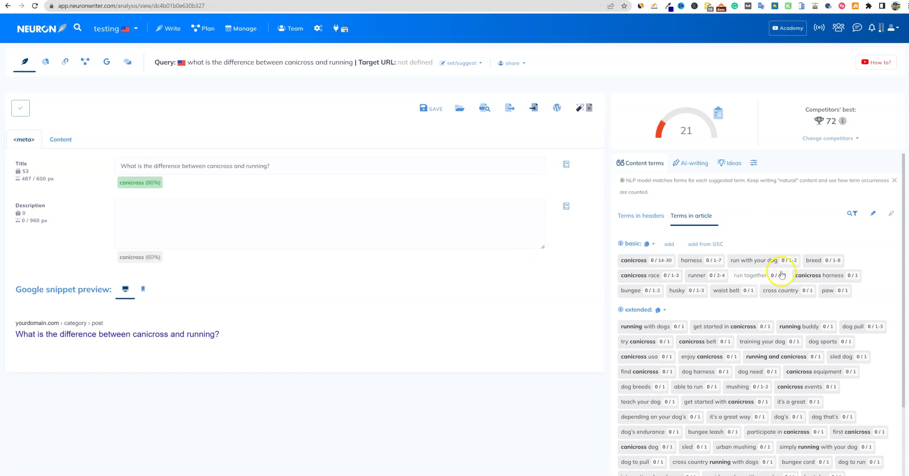
Copy the competitor H2 question sections from the content draft builder into the editor.
{"action": "left_click", "coordinate": [852, 213]}
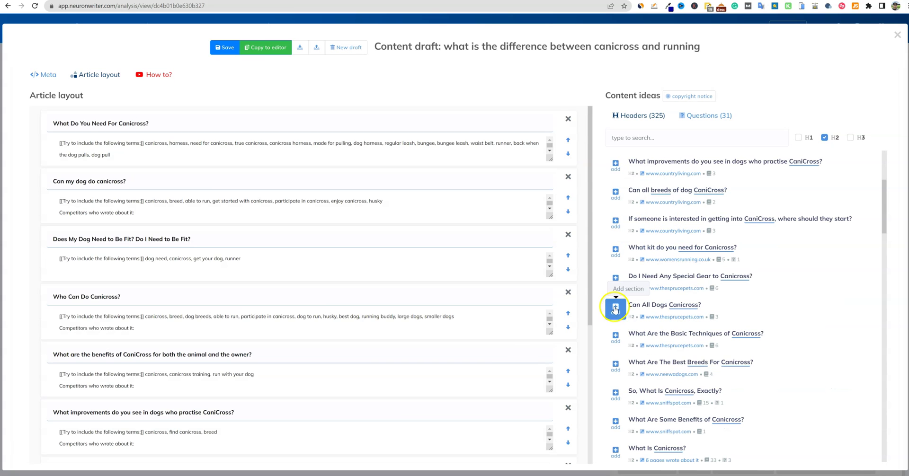
{"action": "scroll", "coordinate": [557, 344], "scroll_direction": "down", "scroll_amount": 5}
{"action": "scroll", "coordinate": [432, 238], "scroll_direction": "up", "scroll_amount": 5}
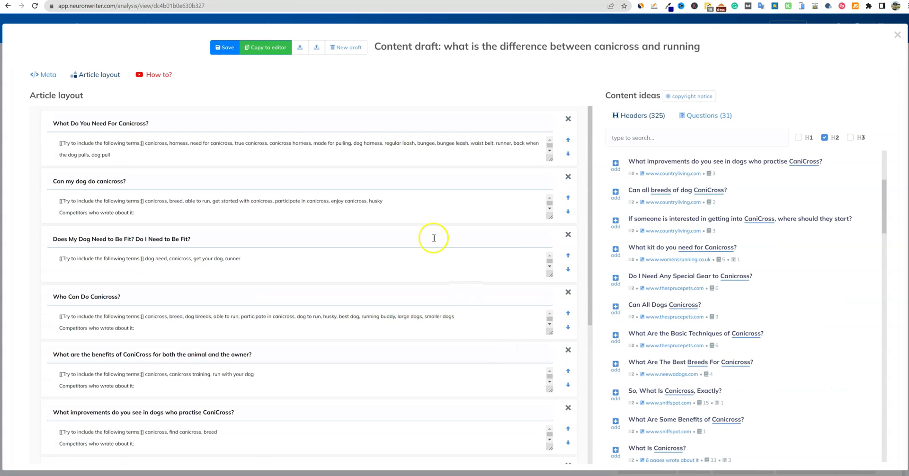
{"action": "left_click", "coordinate": [267, 50]}
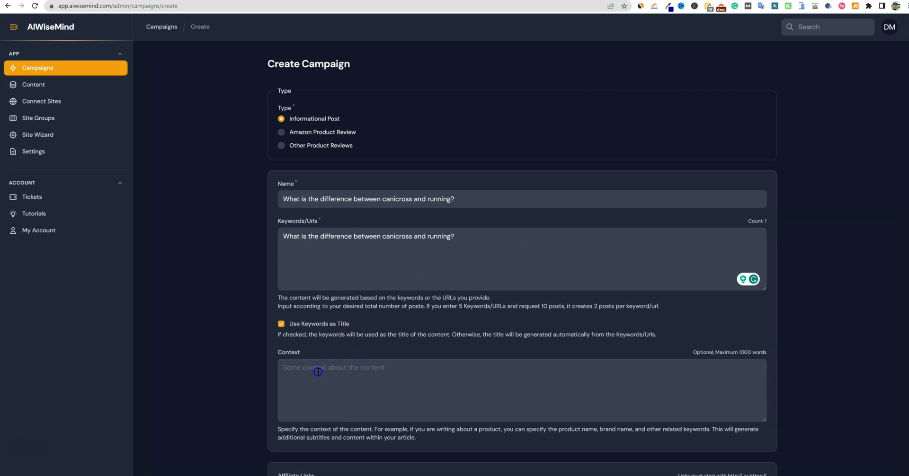
Paste the ten canicross questions into the campaign Context and begin a 'these are the keywords:' note.
{"action": "left_click", "coordinate": [318, 372]}
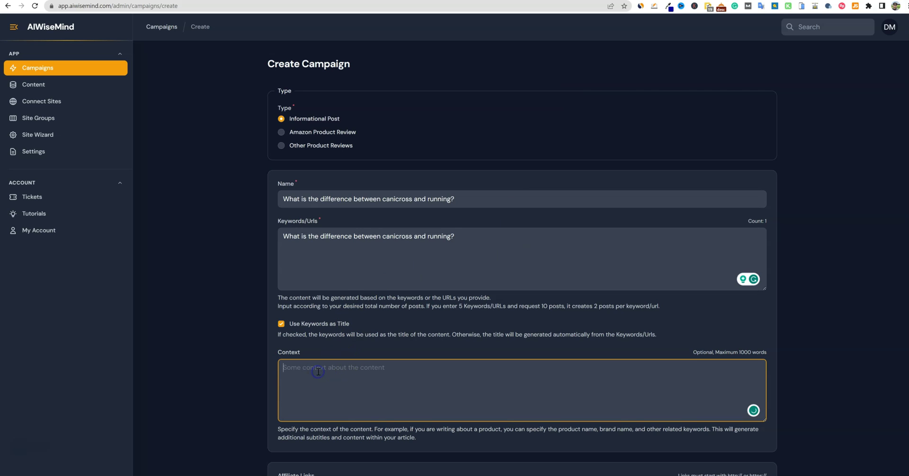
{"action": "key", "text": "ctrl+v"}
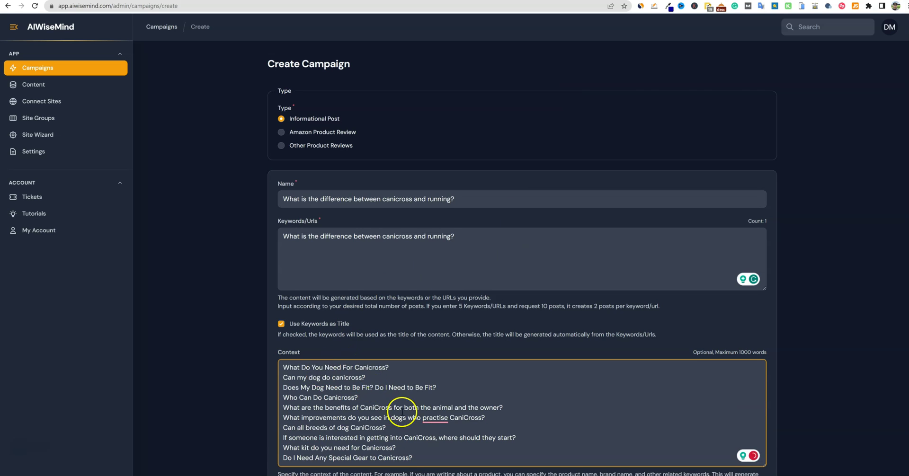
{"action": "scroll", "coordinate": [416, 378], "scroll_direction": "down", "scroll_amount": 2}
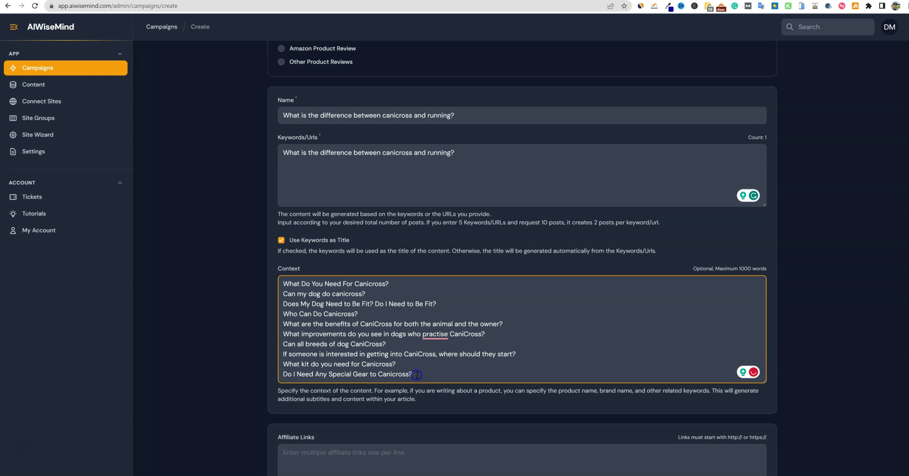
{"action": "key", "text": "Return"}
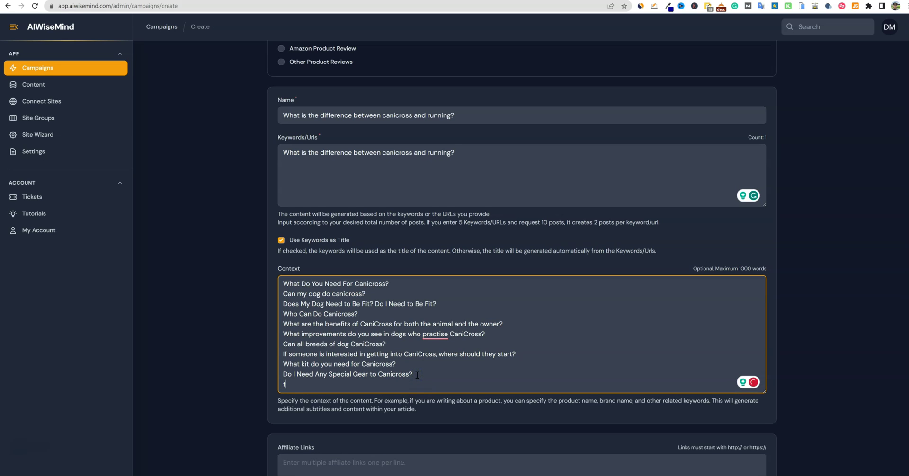
{"action": "type", "text": "these are the keyw"}
{"action": "key", "text": "ctrl+Tab"}
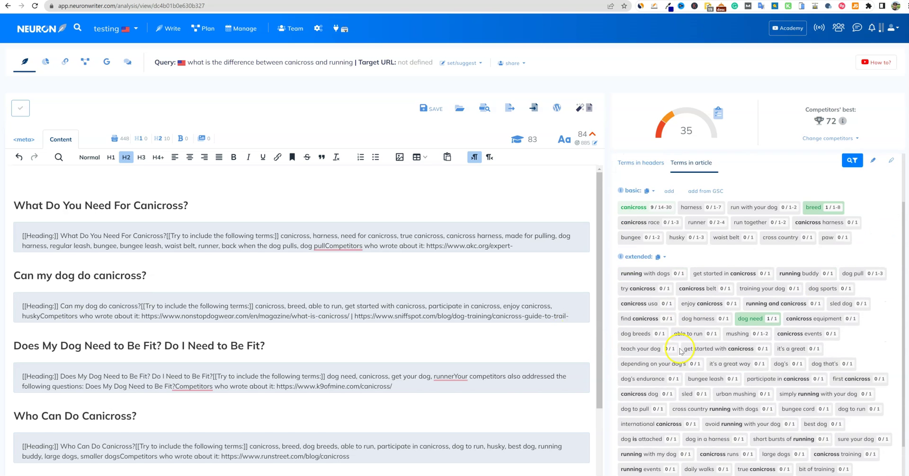
Copy NeuronWriter's visible suggested terms and paste them after the keywords note in Context.
{"action": "scroll", "coordinate": [669, 345], "scroll_direction": "down", "scroll_amount": 4}
{"action": "left_click", "coordinate": [754, 467]}
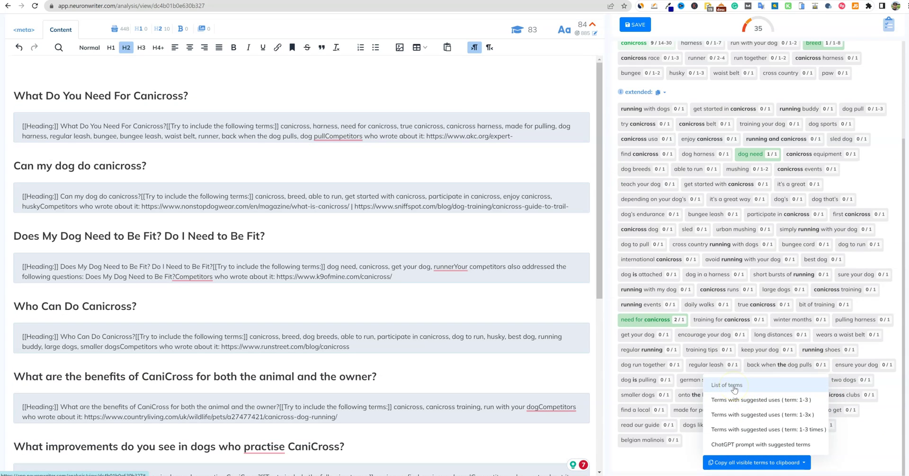
{"action": "left_click", "coordinate": [763, 446]}
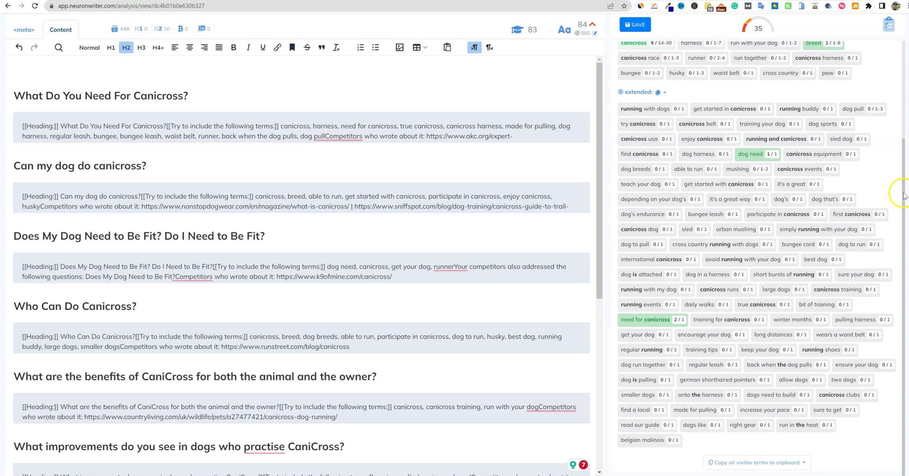
{"action": "key", "text": "alt+Tab"}
{"action": "left_click", "coordinate": [362, 384]}
{"action": "key", "text": "ctrl+v"}
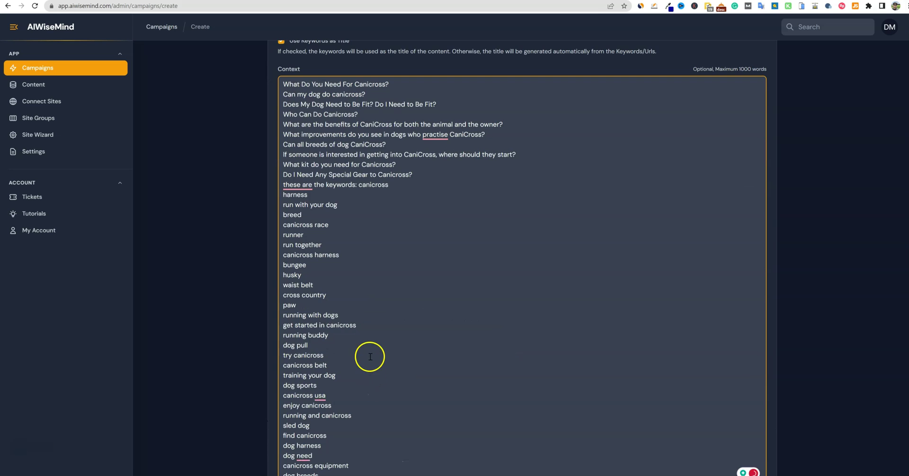
Set the campaign to Publish Immediately and create it, generating the 3,341-word article.
{"action": "scroll", "coordinate": [368, 356], "scroll_direction": "down", "scroll_amount": 3}
{"action": "scroll", "coordinate": [360, 345], "scroll_direction": "up", "scroll_amount": 4}
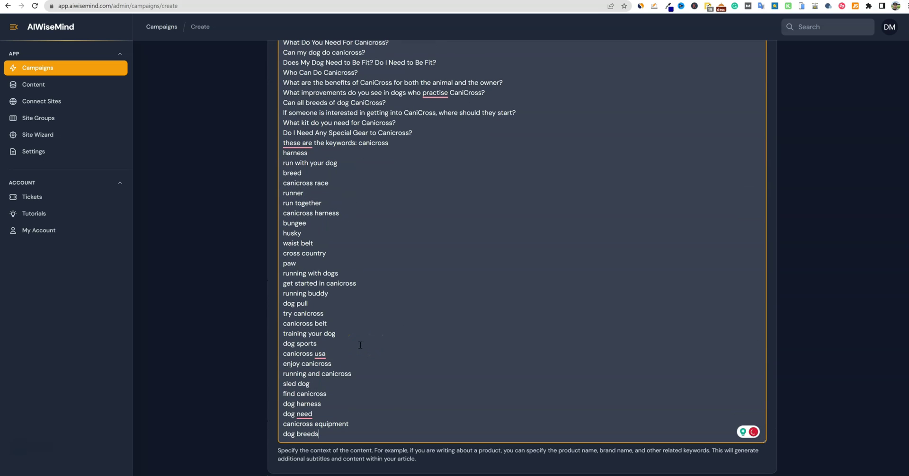
{"action": "scroll", "coordinate": [363, 333], "scroll_direction": "up", "scroll_amount": 3}
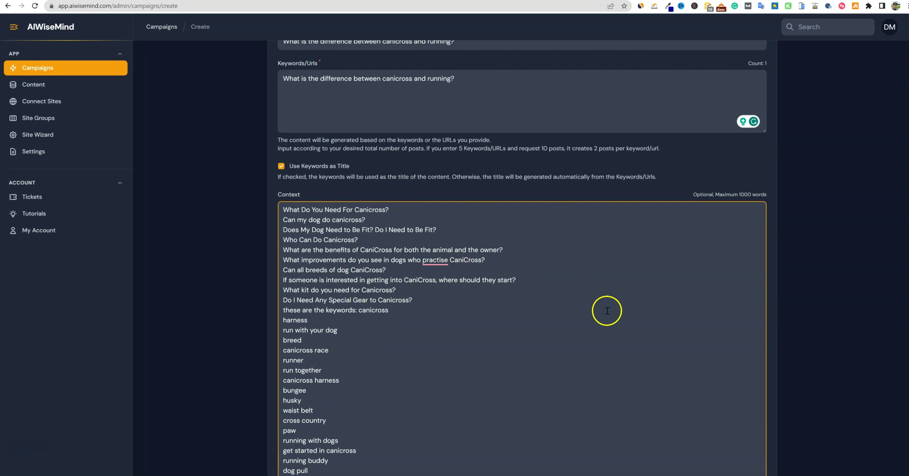
{"action": "scroll", "coordinate": [608, 314], "scroll_direction": "down", "scroll_amount": 8}
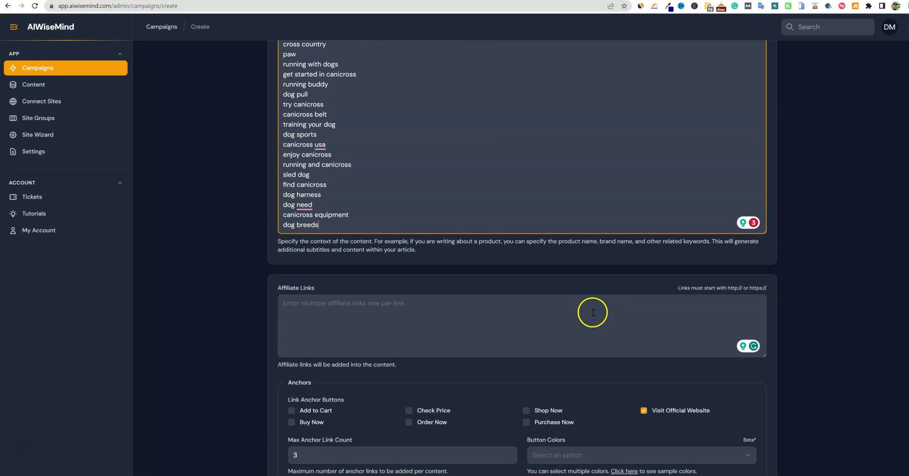
{"action": "scroll", "coordinate": [591, 310], "scroll_direction": "down", "scroll_amount": 12}
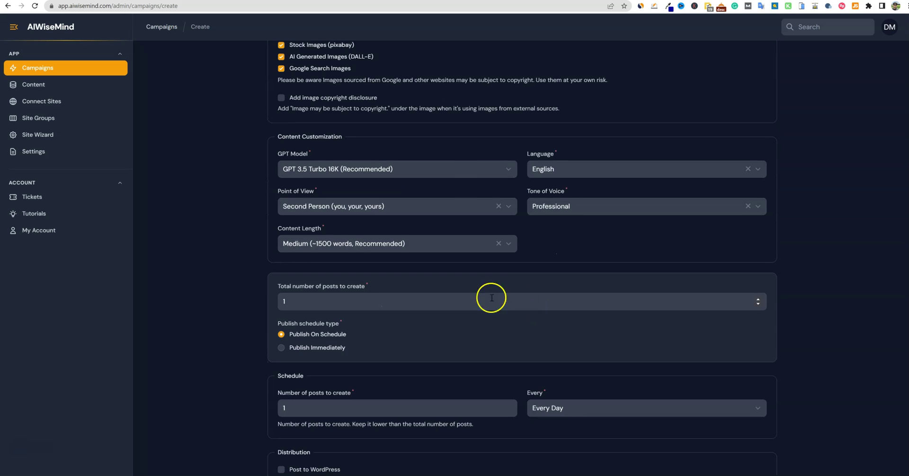
{"action": "scroll", "coordinate": [473, 301], "scroll_direction": "down", "scroll_amount": 1}
{"action": "left_click", "coordinate": [282, 284]}
{"action": "left_click", "coordinate": [286, 449]}
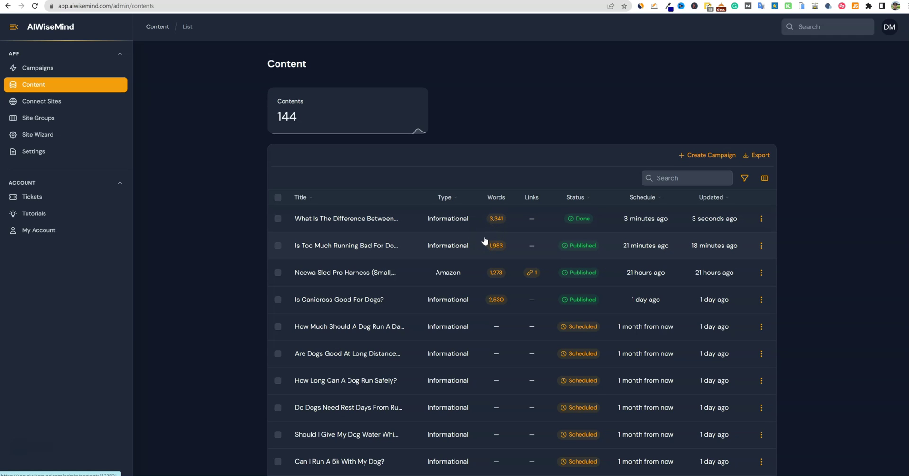
Download the canicross-vs-running article as a .txt file and open it.
{"action": "left_click", "coordinate": [761, 220]}
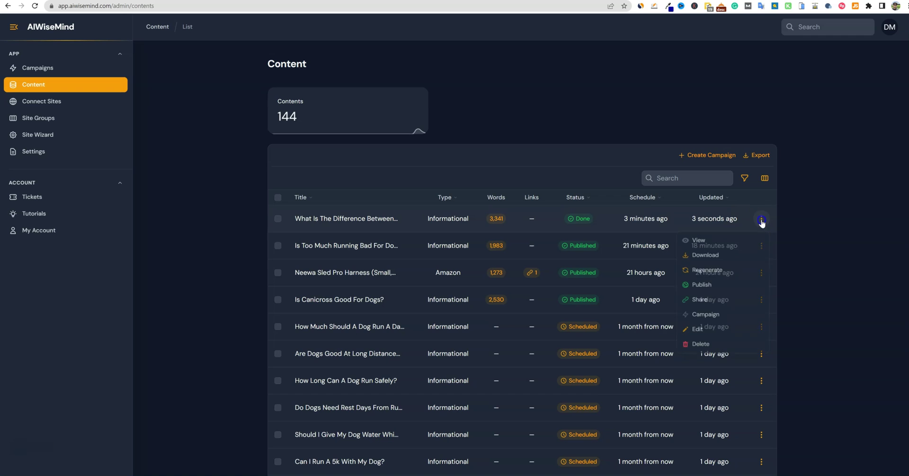
{"action": "left_click", "coordinate": [706, 261]}
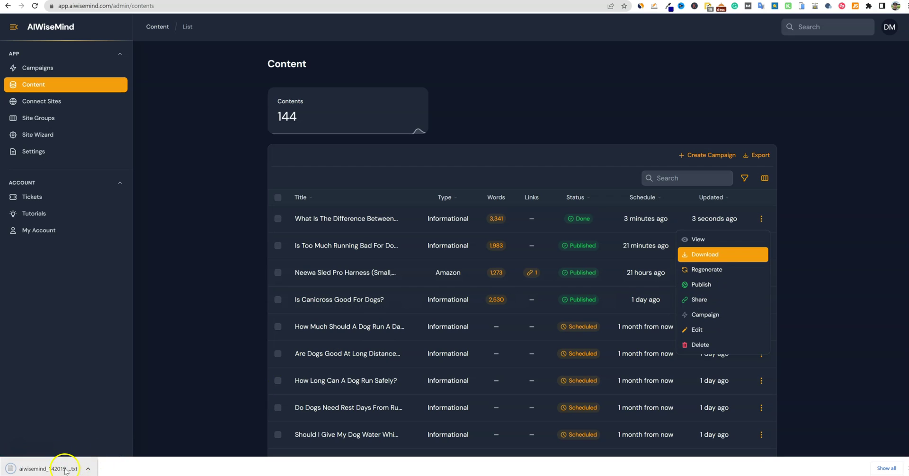
{"action": "left_click", "coordinate": [63, 469]}
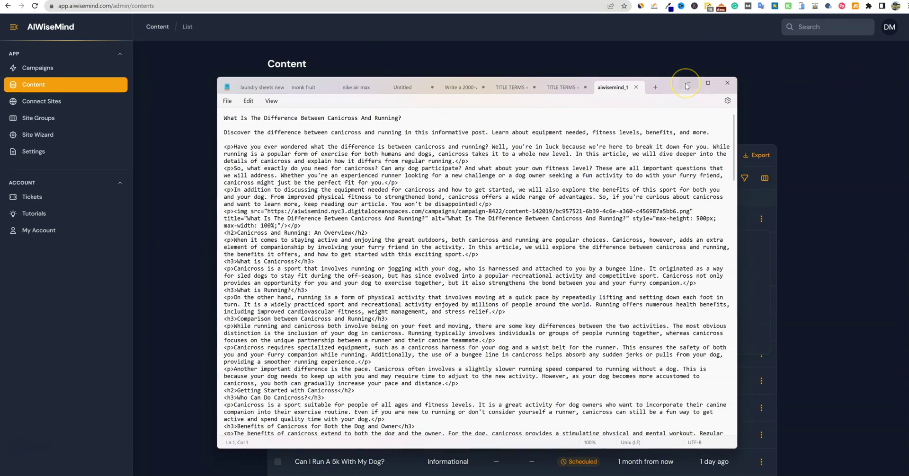
Open the article's details page and select its Meta Description text.
{"action": "left_click", "coordinate": [686, 86]}
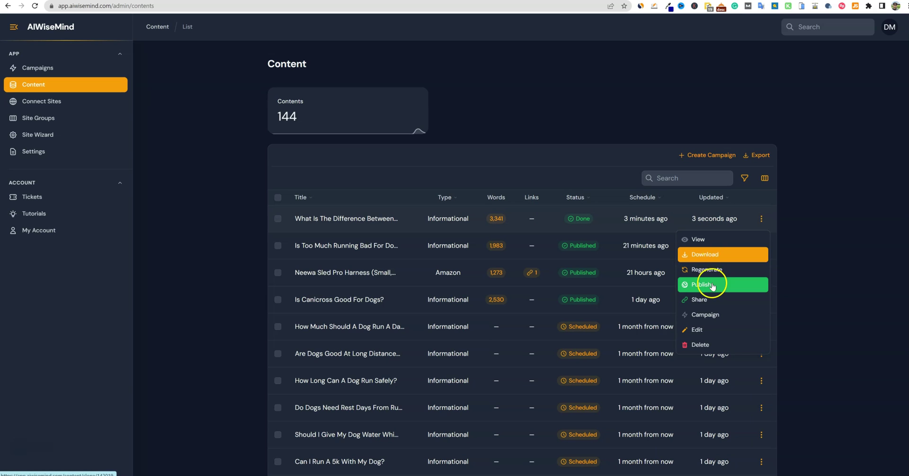
{"action": "left_click", "coordinate": [700, 239]}
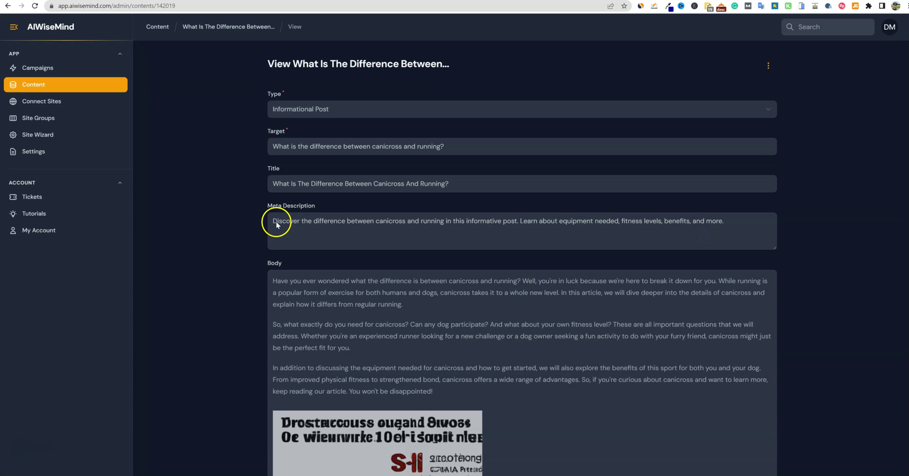
{"action": "left_click_drag", "start_coordinate": [273, 221], "coordinate": [714, 219]}
Paste the generated meta description into NeuronWriter's Description field.
{"action": "key", "text": "ctrl+Tab"}
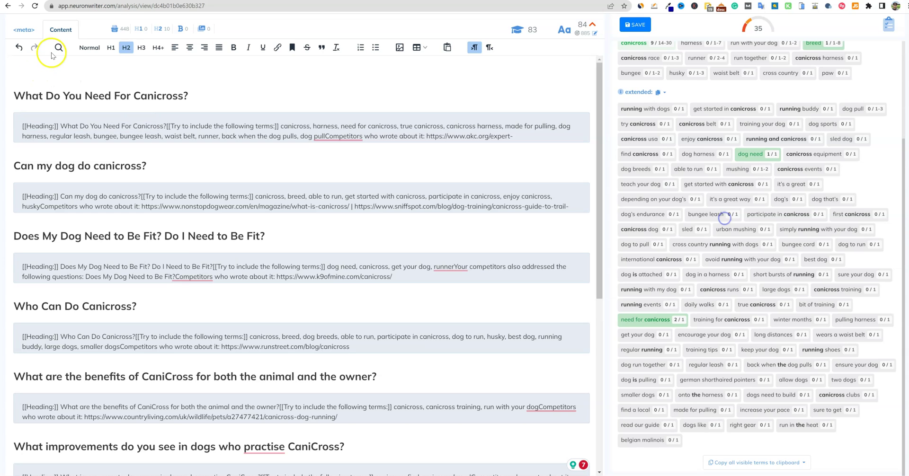
{"action": "left_click", "coordinate": [23, 28]}
{"action": "left_click", "coordinate": [150, 170]}
{"action": "key", "text": "ctrl+v"}
{"action": "left_click", "coordinate": [569, 138]}
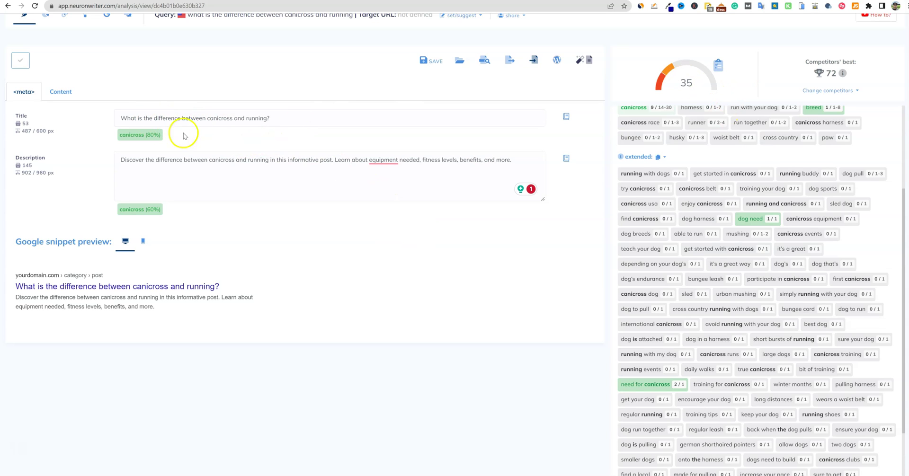
Clear all the drafted question sections from the NeuronWriter content editor.
{"action": "left_click", "coordinate": [60, 91]}
{"action": "scroll", "coordinate": [142, 192], "scroll_direction": "up", "scroll_amount": 1}
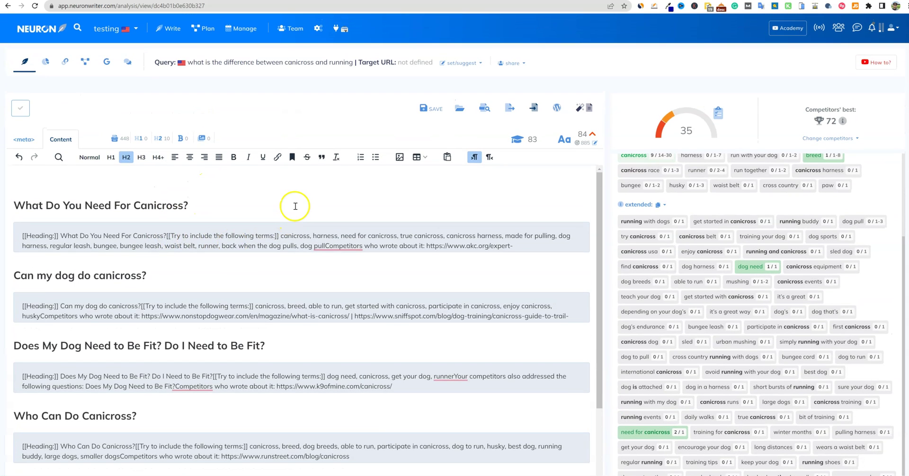
{"action": "left_click", "coordinate": [288, 215]}
{"action": "key", "text": "ctrl+a"}
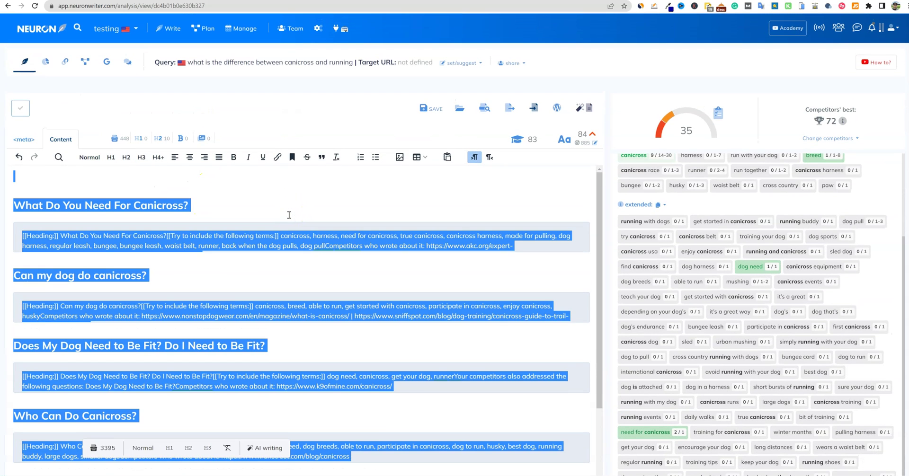
{"action": "key", "text": "BackSpace"}
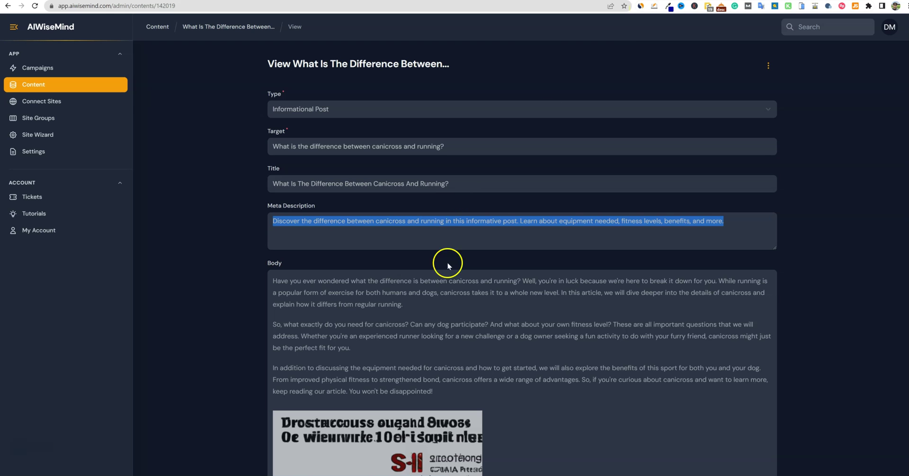
Select the whole generated article body, from the end of the Conclusion back to the first line.
{"action": "scroll", "coordinate": [416, 299], "scroll_direction": "down", "scroll_amount": 3}
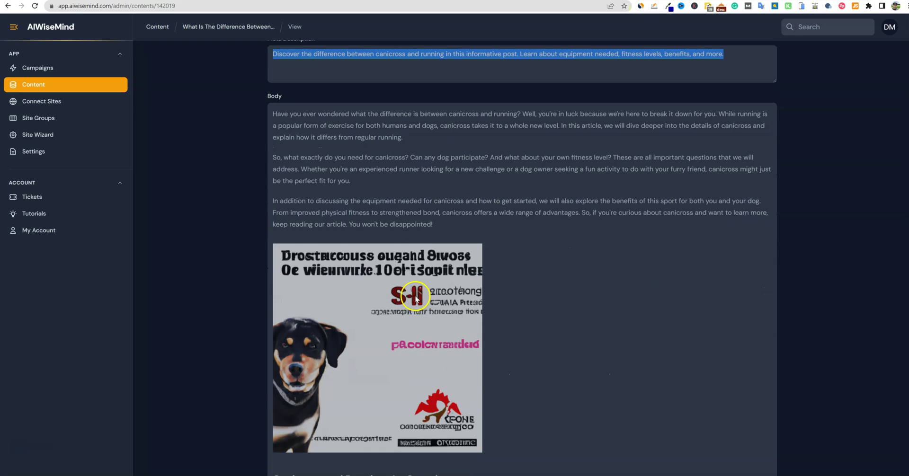
{"action": "scroll", "coordinate": [415, 337], "scroll_direction": "down", "scroll_amount": 2}
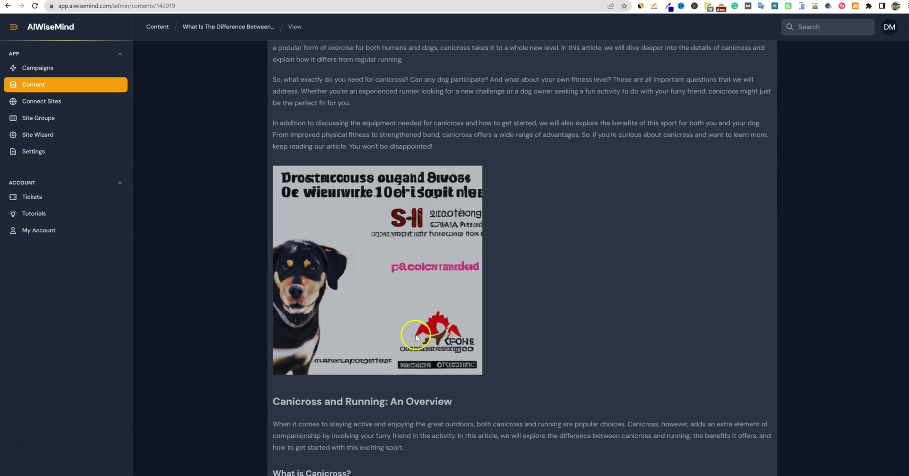
{"action": "scroll", "coordinate": [416, 337], "scroll_direction": "down", "scroll_amount": 1}
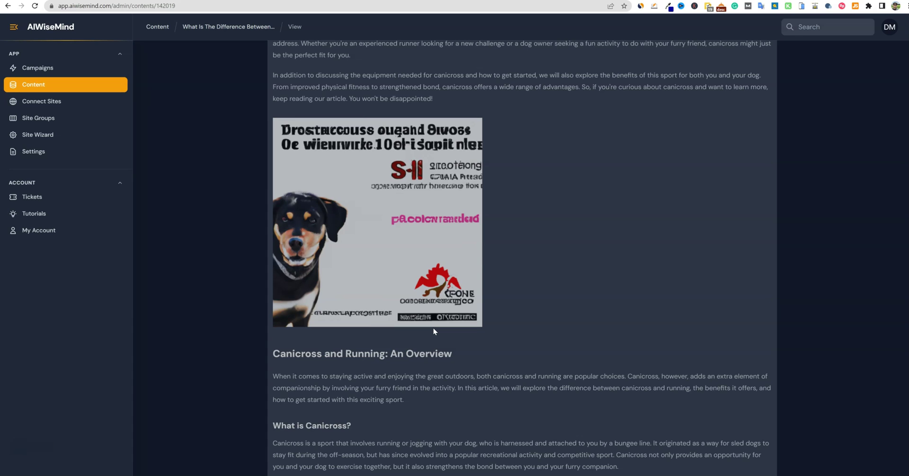
{"action": "scroll", "coordinate": [416, 295], "scroll_direction": "down", "scroll_amount": 9}
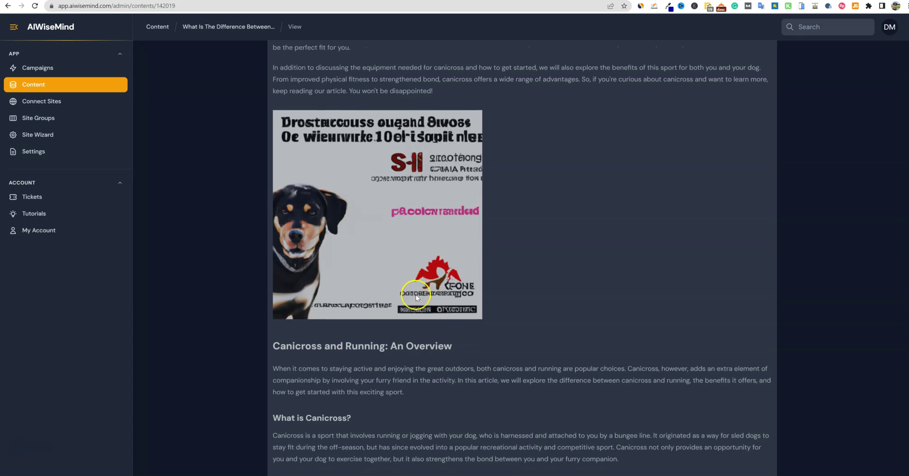
{"action": "scroll", "coordinate": [417, 297], "scroll_direction": "down", "scroll_amount": 20}
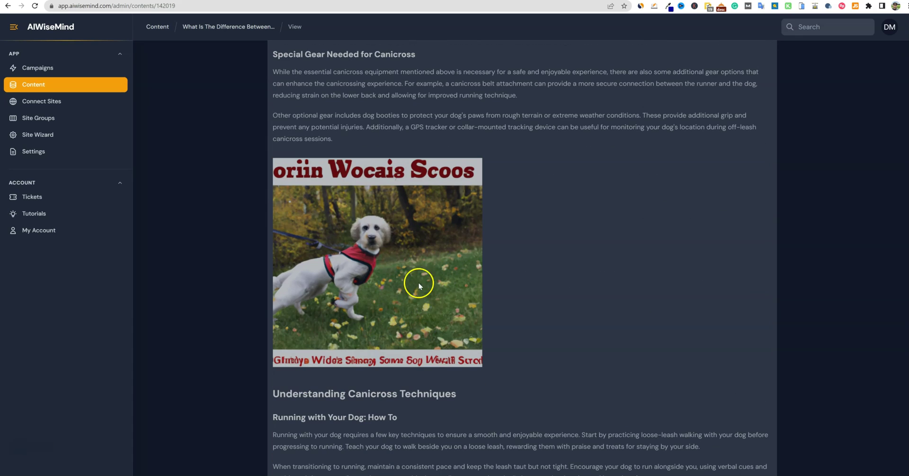
{"action": "scroll", "coordinate": [464, 237], "scroll_direction": "down", "scroll_amount": 15}
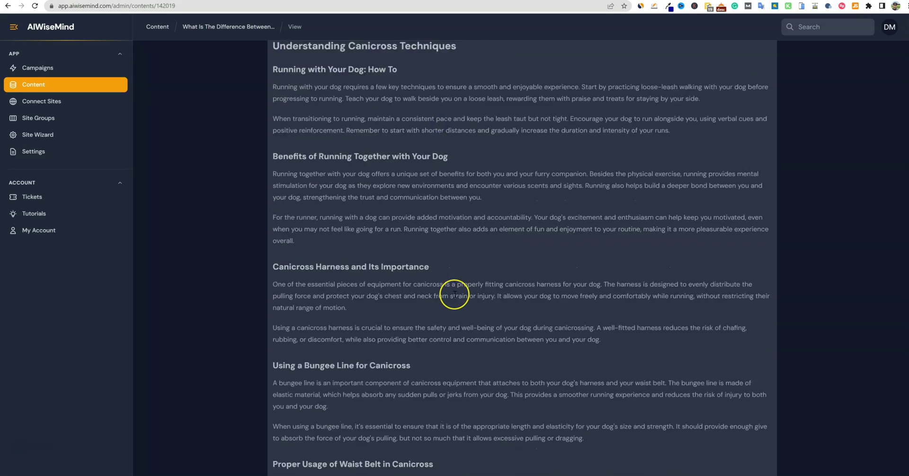
{"action": "scroll", "coordinate": [454, 295], "scroll_direction": "down", "scroll_amount": 20}
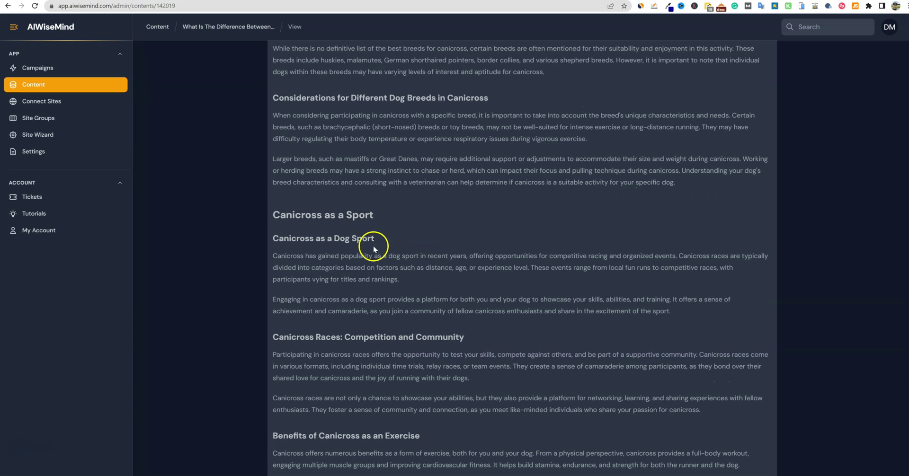
{"action": "scroll", "coordinate": [374, 235], "scroll_direction": "up", "scroll_amount": 1}
{"action": "scroll", "coordinate": [374, 235], "scroll_direction": "up", "scroll_amount": 3}
{"action": "scroll", "coordinate": [370, 234], "scroll_direction": "down", "scroll_amount": 10}
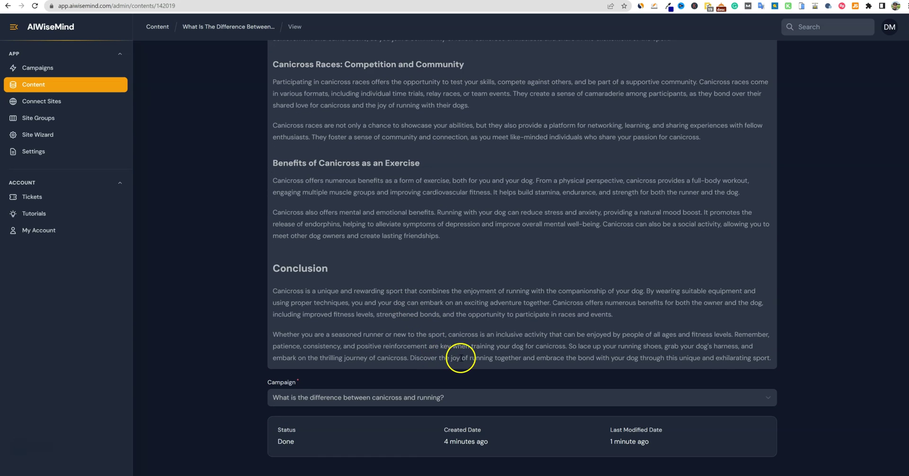
{"action": "left_click_drag", "start_coordinate": [773, 361], "coordinate": [298, 286]}
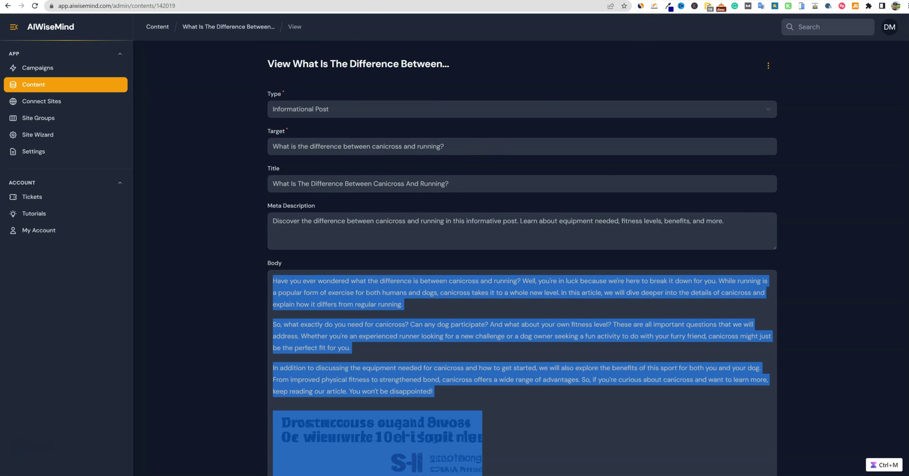
Paste the canicross article into the empty NeuronWriter editor and delete its two images.
{"action": "left_click", "coordinate": [667, 6]}
{"action": "key", "text": "ctrl+v"}
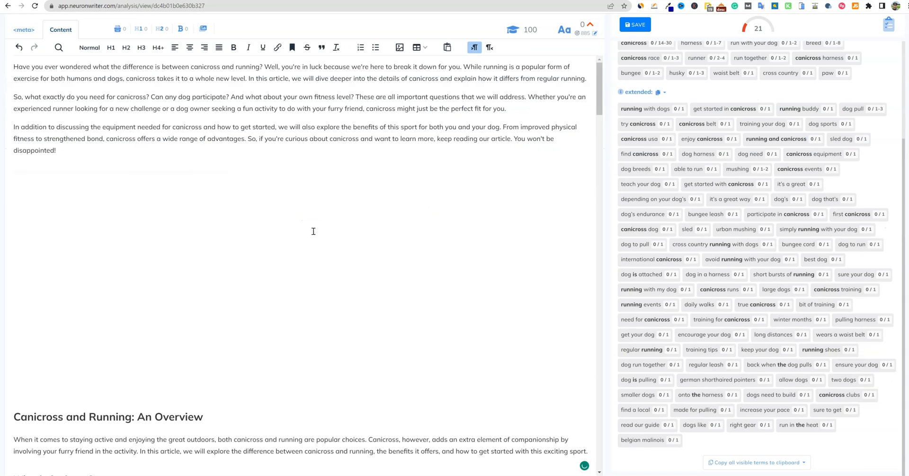
{"action": "left_click", "coordinate": [177, 270]}
{"action": "key", "text": "Delete"}
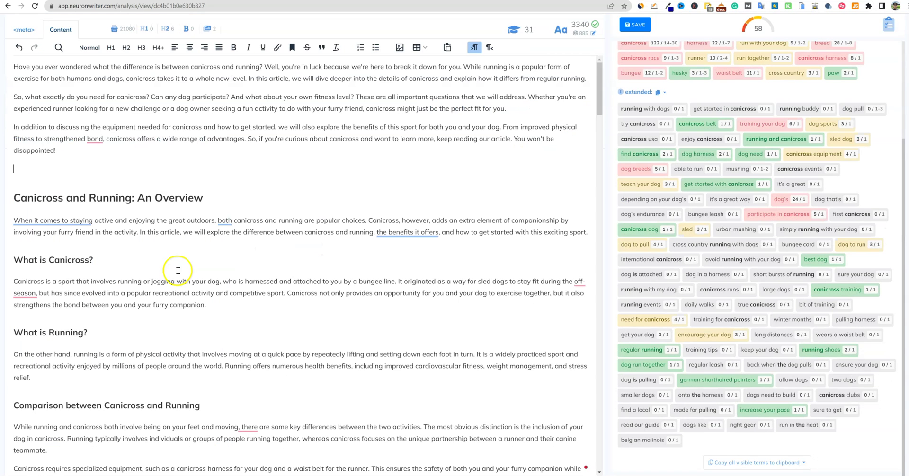
{"action": "left_click", "coordinate": [50, 181]}
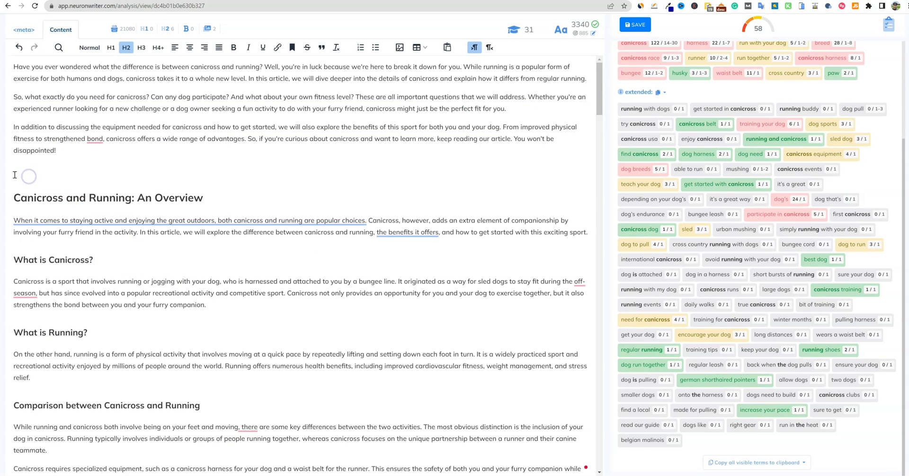
{"action": "scroll", "coordinate": [91, 301], "scroll_direction": "down", "scroll_amount": 20}
{"action": "left_click", "coordinate": [107, 238]}
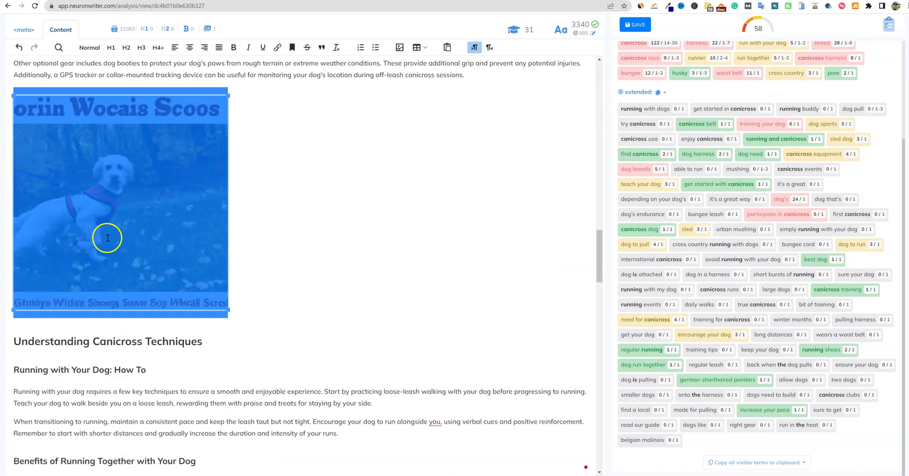
{"action": "key", "text": "Delete"}
Review the pasted 3340-word article and its terms panel at a content score of 58.
{"action": "scroll", "coordinate": [38, 55], "scroll_direction": "down", "scroll_amount": 20}
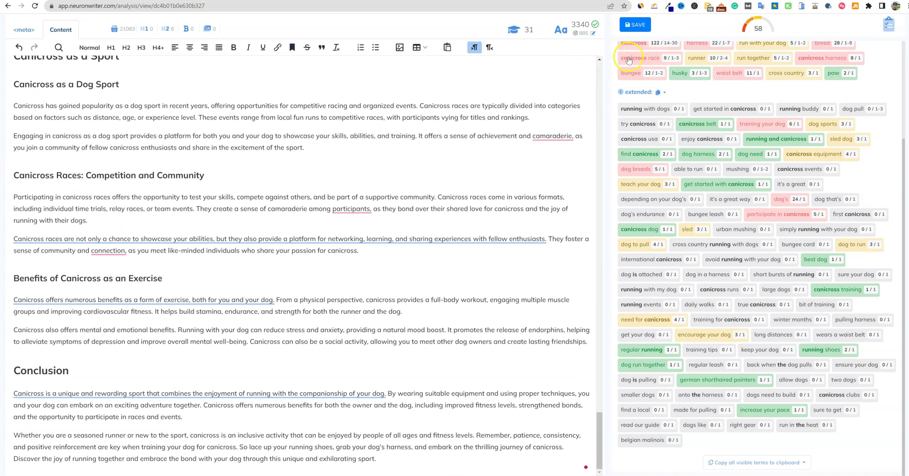
{"action": "left_click_drag", "start_coordinate": [599, 435], "coordinate": [599, 61]}
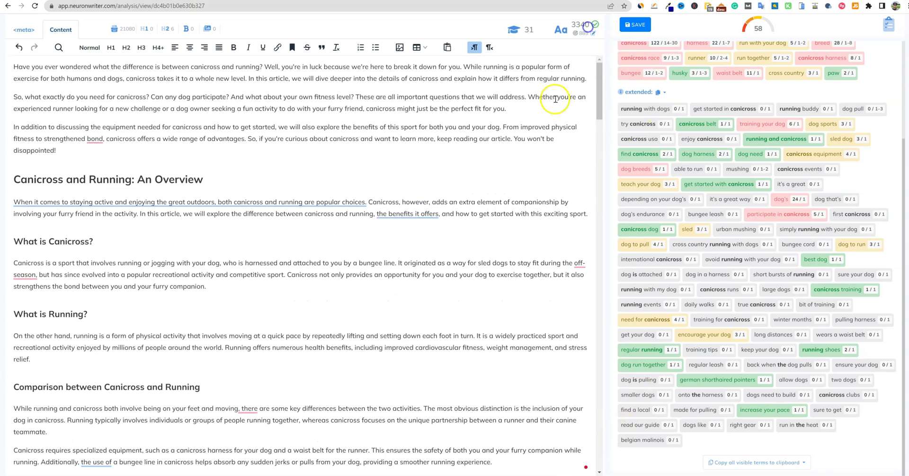
{"action": "scroll", "coordinate": [692, 252], "scroll_direction": "up", "scroll_amount": 5}
{"action": "scroll", "coordinate": [730, 137], "scroll_direction": "up", "scroll_amount": 3}
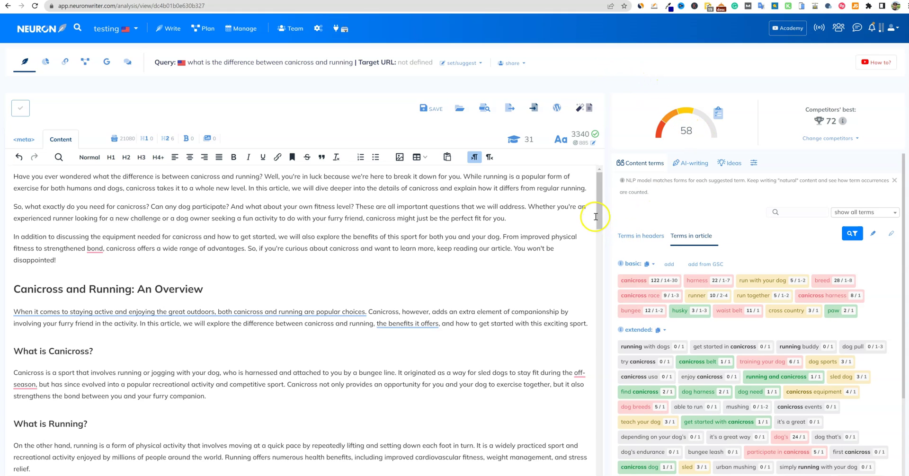
{"action": "scroll", "coordinate": [595, 278], "scroll_direction": "down", "scroll_amount": 5}
{"action": "scroll", "coordinate": [595, 278], "scroll_direction": "up", "scroll_amount": 5}
{"action": "left_click", "coordinate": [551, 215]}
{"action": "scroll", "coordinate": [814, 359], "scroll_direction": "down", "scroll_amount": 4}
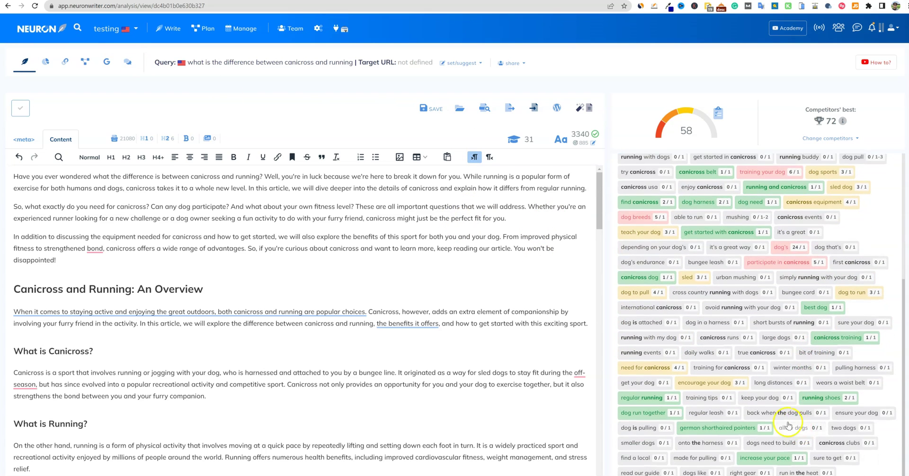
{"action": "scroll", "coordinate": [781, 423], "scroll_direction": "up", "scroll_amount": 4}
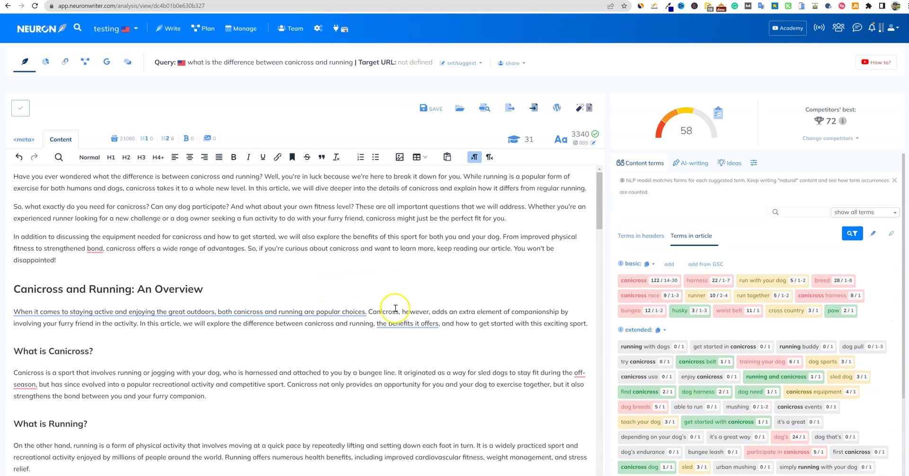
{"action": "left_click", "coordinate": [572, 475]}
Select all ten canicross question lines in the Untitled Notepad note.
{"action": "left_click", "coordinate": [569, 91]}
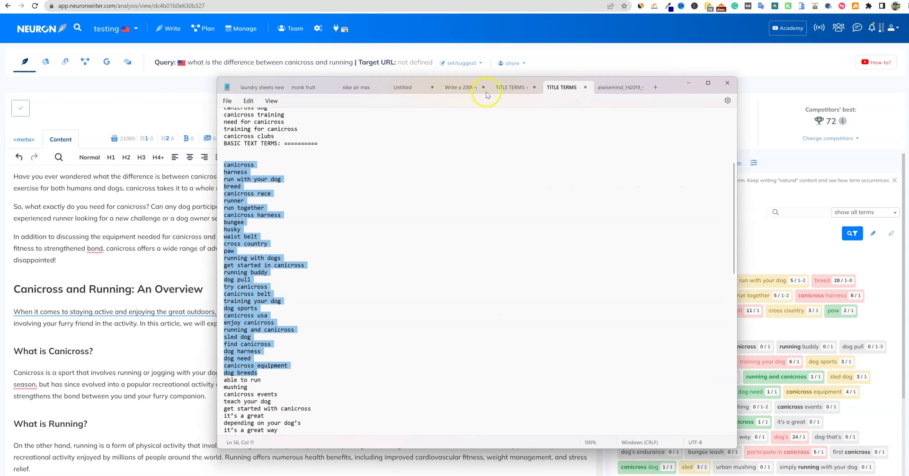
{"action": "key", "text": "ctrl+shift+Tab"}
{"action": "key", "text": "ctrl+shift+Tab"}
{"action": "key", "text": "ctrl+shift+Tab"}
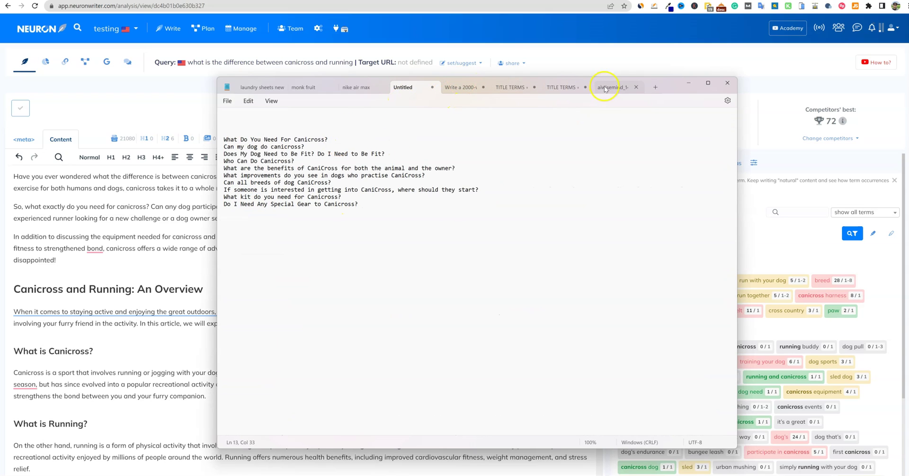
{"action": "left_click_drag", "start_coordinate": [379, 204], "coordinate": [196, 134]}
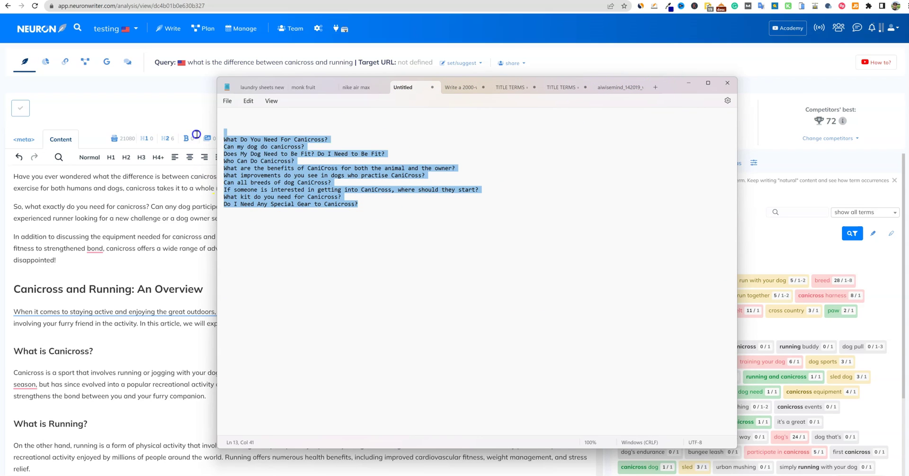
{"action": "left_click_drag", "start_coordinate": [674, 88], "coordinate": [908, 85]}
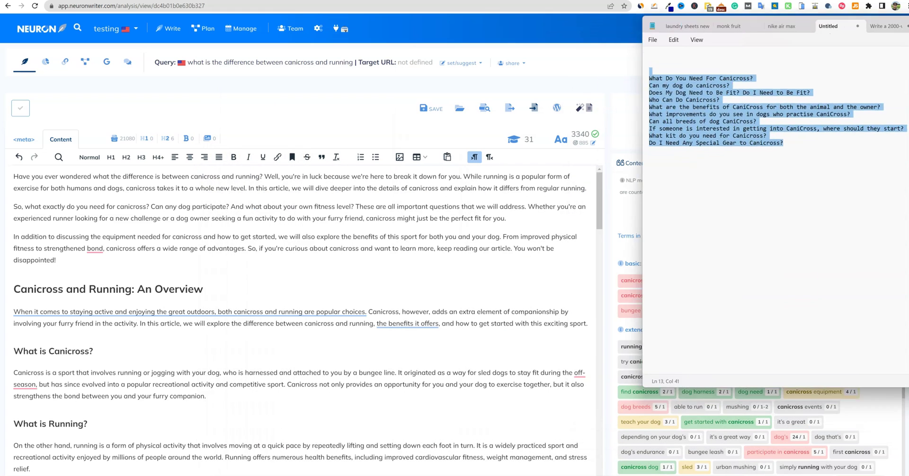
{"action": "key", "text": "ctrl+f"}
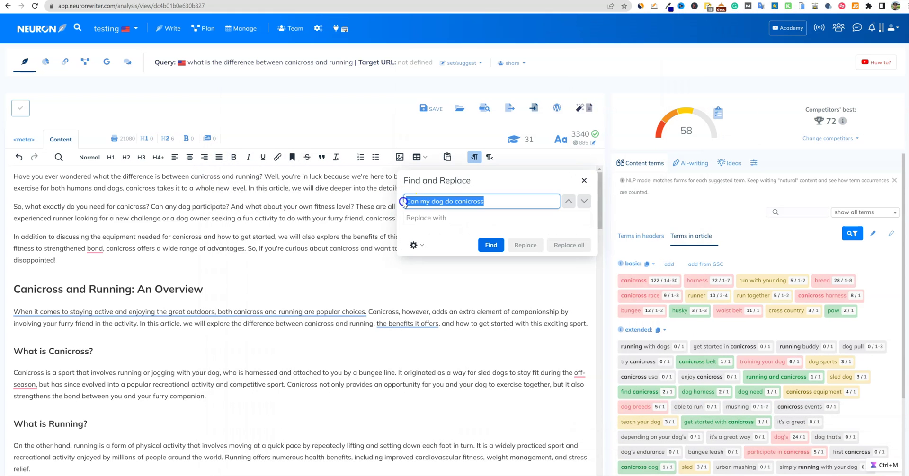
{"action": "key", "text": "ctrl+v"}
{"action": "left_click", "coordinate": [491, 246]}
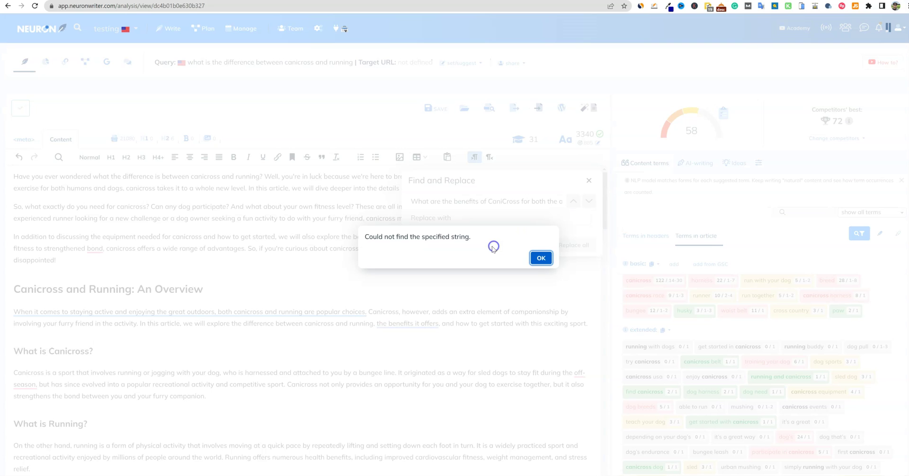
{"action": "left_click", "coordinate": [540, 257]}
{"action": "left_click", "coordinate": [349, 223]}
{"action": "left_click", "coordinate": [482, 215]}
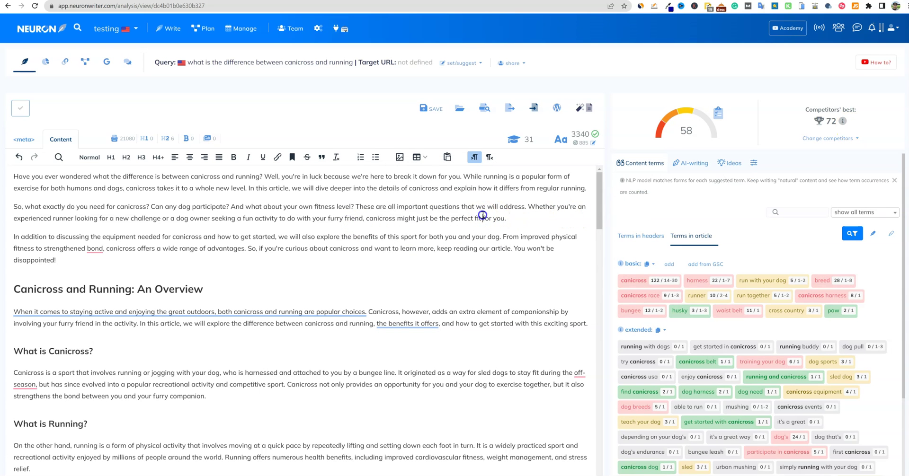
{"action": "key", "text": "ctrl+f"}
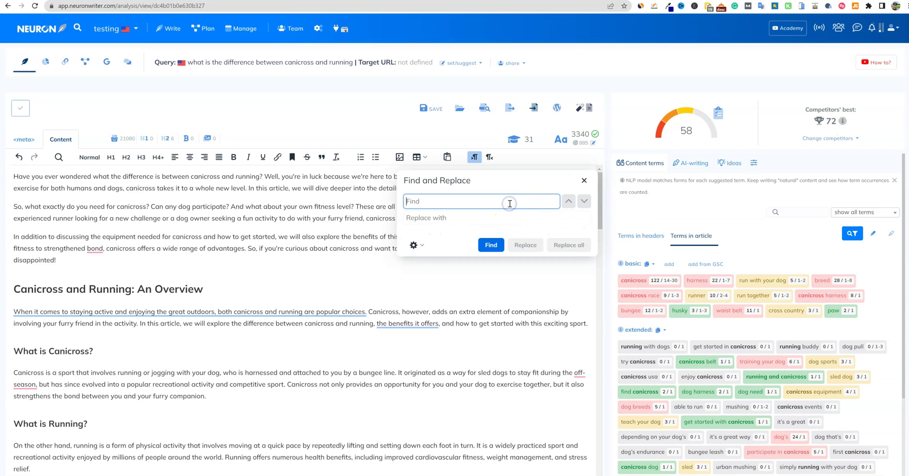
{"action": "key", "text": "ctrl+v"}
{"action": "left_click", "coordinate": [490, 244]}
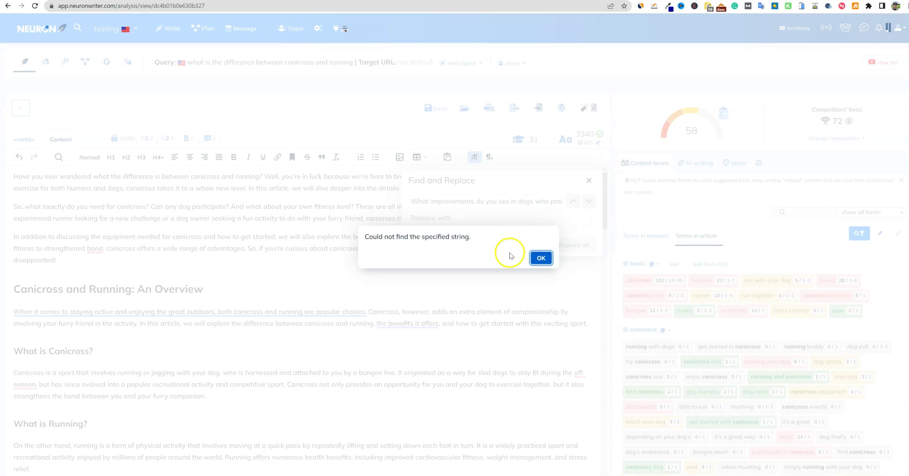
{"action": "left_click", "coordinate": [540, 258]}
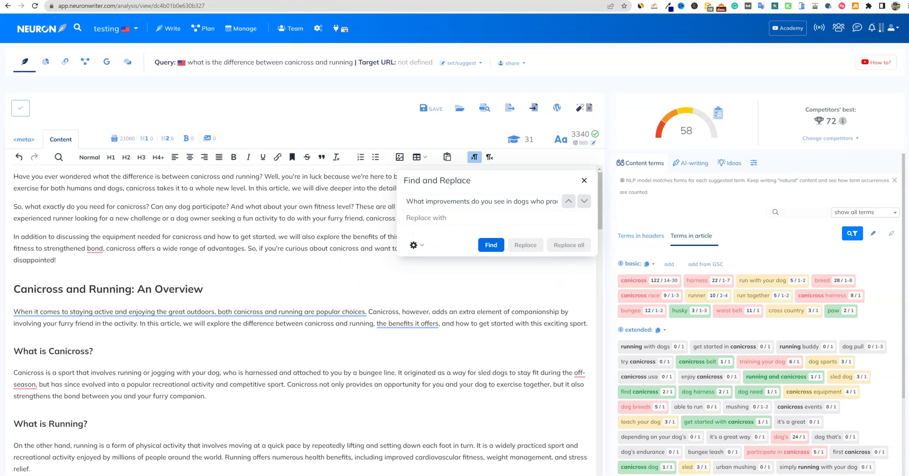
{"action": "left_click", "coordinate": [584, 180]}
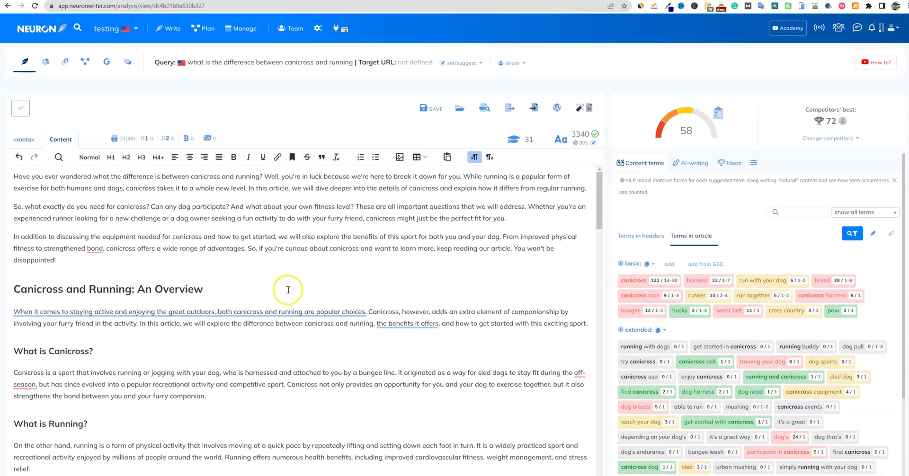
{"action": "left_click", "coordinate": [242, 311]}
{"action": "scroll", "coordinate": [232, 303], "scroll_direction": "down", "scroll_amount": 5}
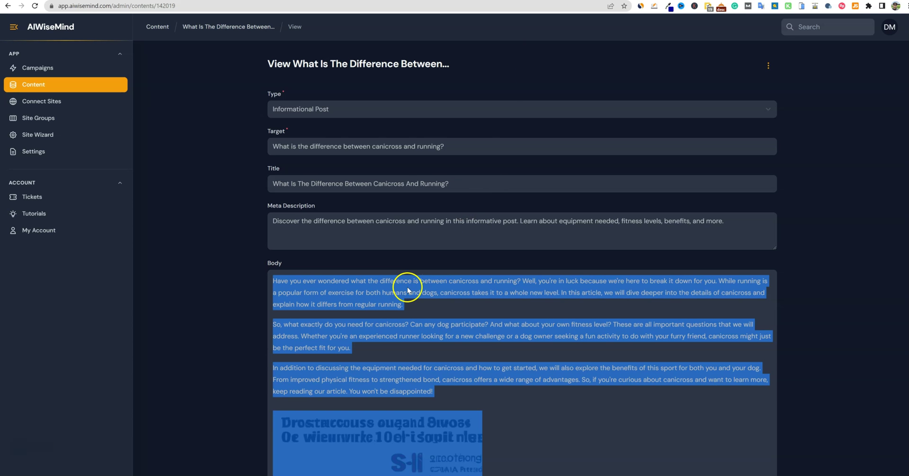
Open the campaign that generated the canicross vs running article.
{"action": "scroll", "coordinate": [407, 287], "scroll_direction": "down", "scroll_amount": 10}
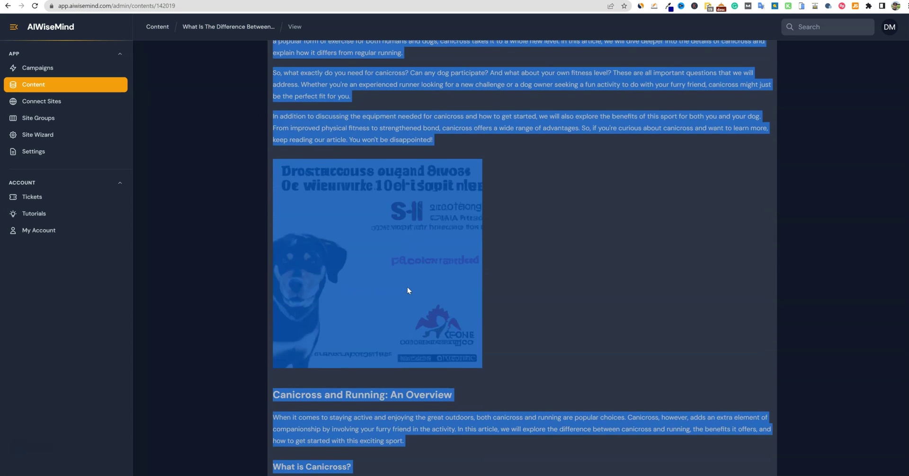
{"action": "scroll", "coordinate": [407, 287], "scroll_direction": "up", "scroll_amount": 10}
{"action": "left_click", "coordinate": [407, 288]}
{"action": "scroll", "coordinate": [408, 288], "scroll_direction": "up", "scroll_amount": 1}
{"action": "left_click", "coordinate": [767, 65]}
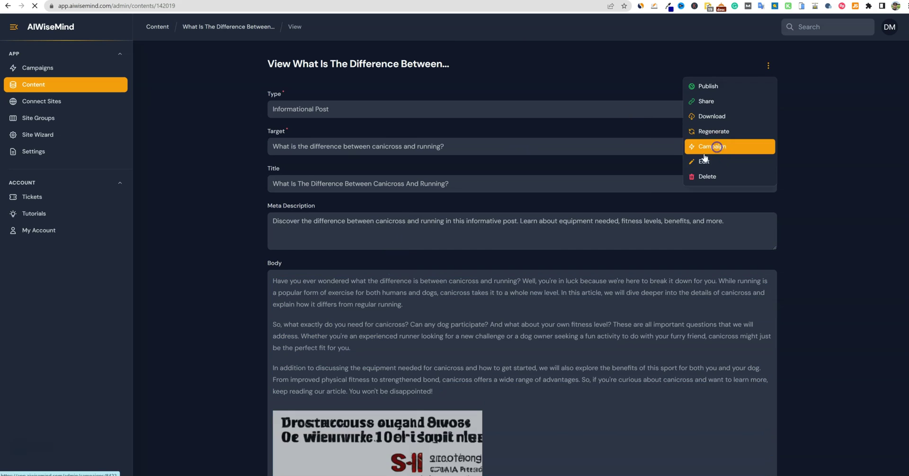
{"action": "left_click", "coordinate": [706, 145]}
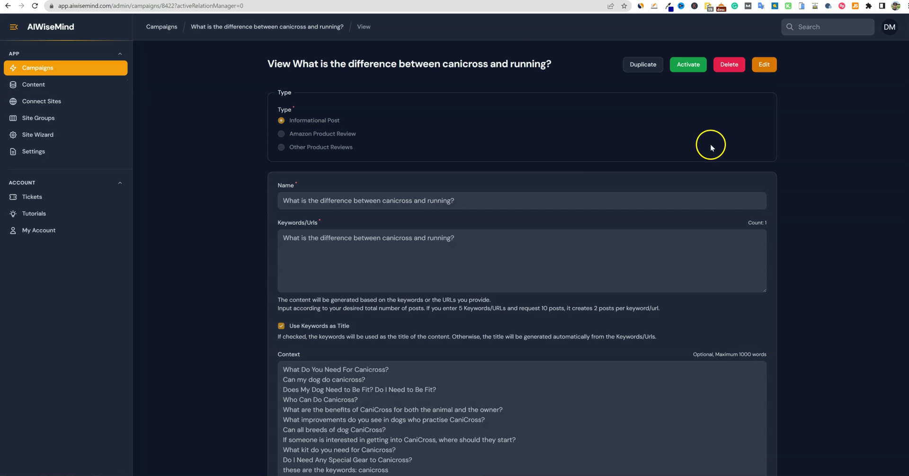
Review the campaign's Context questions, selecting them through 'What kit do you need'.
{"action": "scroll", "coordinate": [492, 255], "scroll_direction": "down", "scroll_amount": 3}
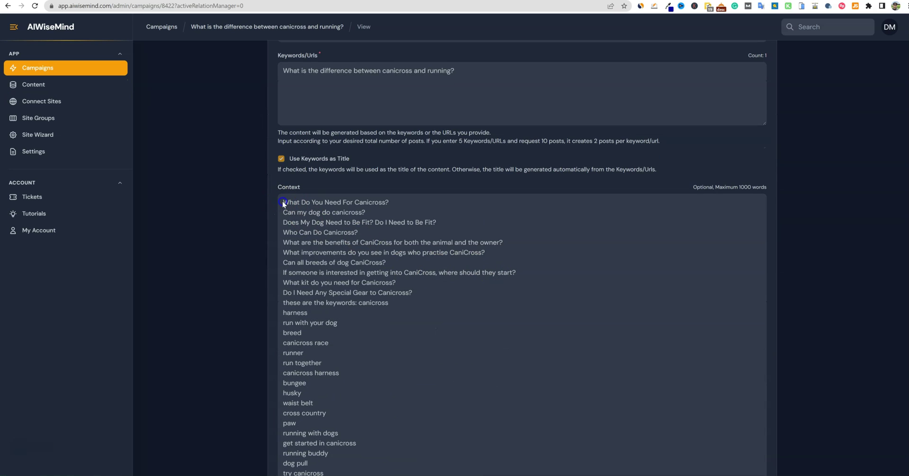
{"action": "left_click_drag", "start_coordinate": [283, 202], "coordinate": [451, 281]}
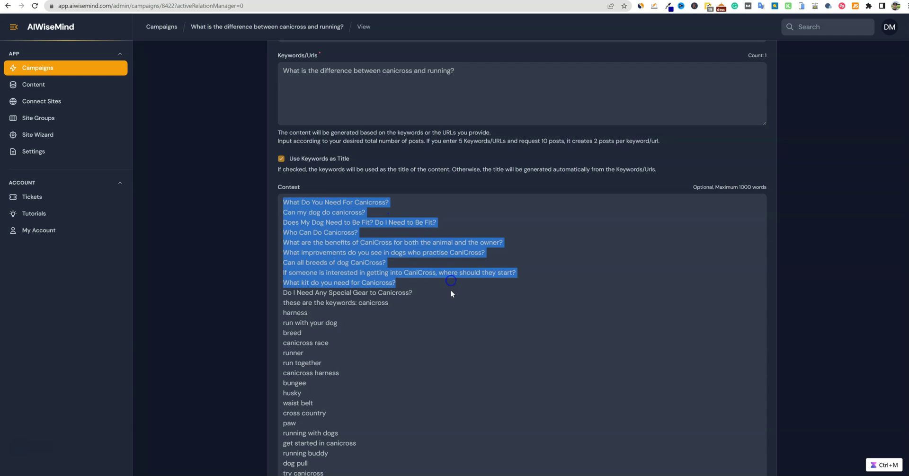
{"action": "scroll", "coordinate": [450, 292], "scroll_direction": "down", "scroll_amount": 3}
{"action": "left_click", "coordinate": [396, 173]}
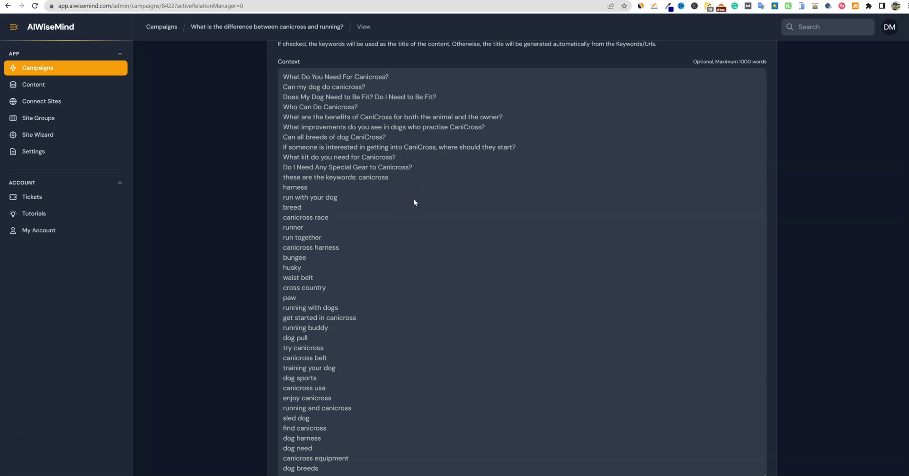
{"action": "scroll", "coordinate": [415, 200], "scroll_direction": "down", "scroll_amount": 3}
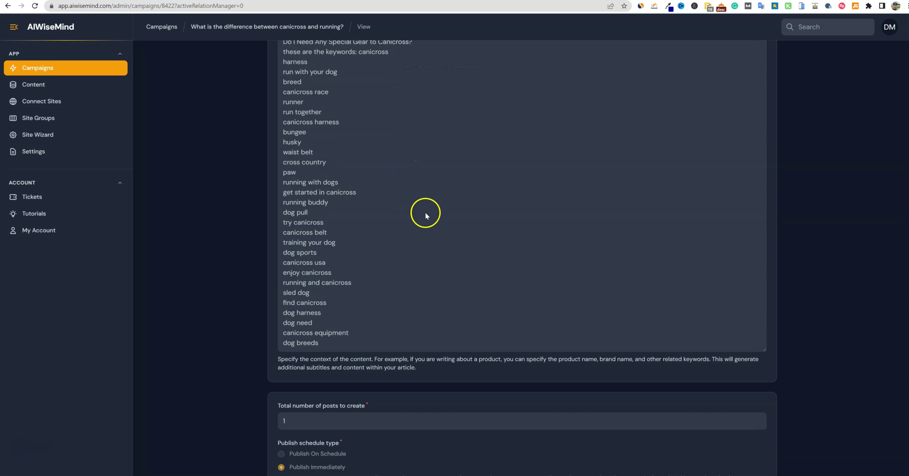
{"action": "scroll", "coordinate": [429, 215], "scroll_direction": "up", "scroll_amount": 3}
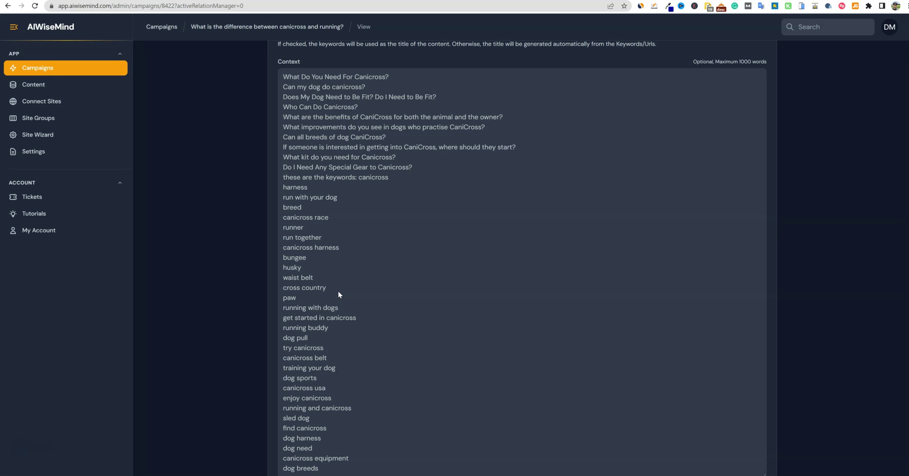
{"action": "scroll", "coordinate": [374, 237], "scroll_direction": "up", "scroll_amount": 5}
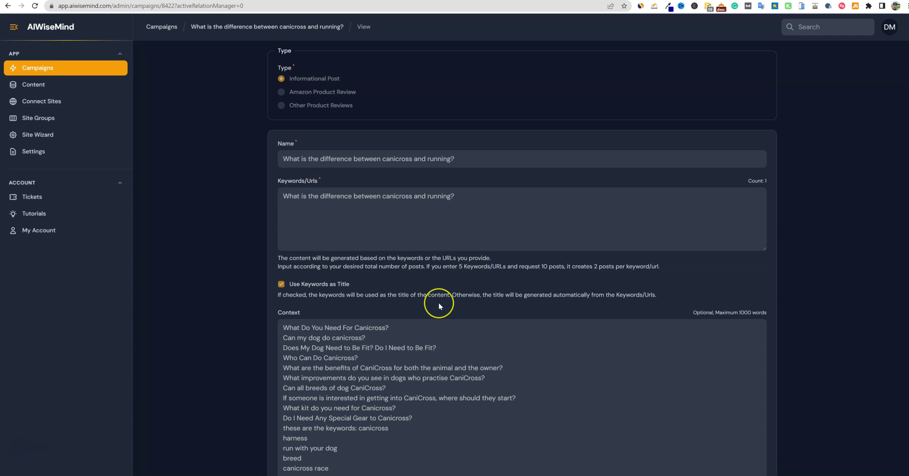
{"action": "scroll", "coordinate": [438, 309], "scroll_direction": "down", "scroll_amount": 2}
{"action": "scroll", "coordinate": [438, 306], "scroll_direction": "down", "scroll_amount": 1}
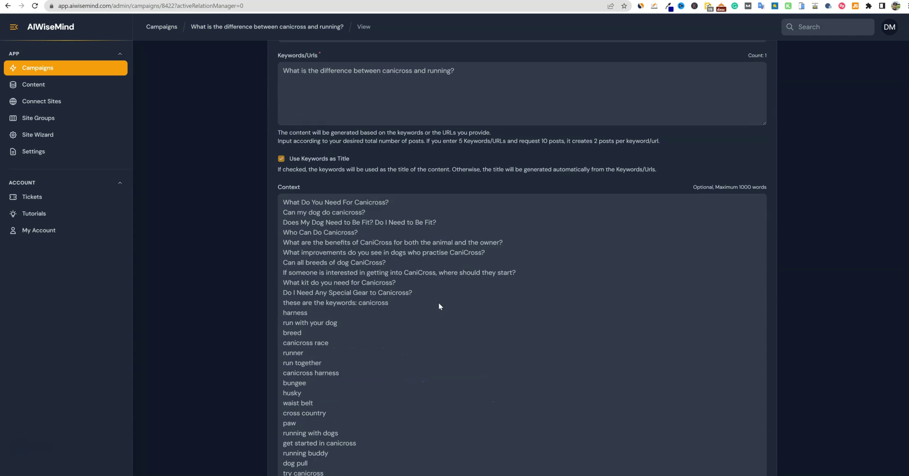
{"action": "scroll", "coordinate": [552, 303], "scroll_direction": "down", "scroll_amount": 2}
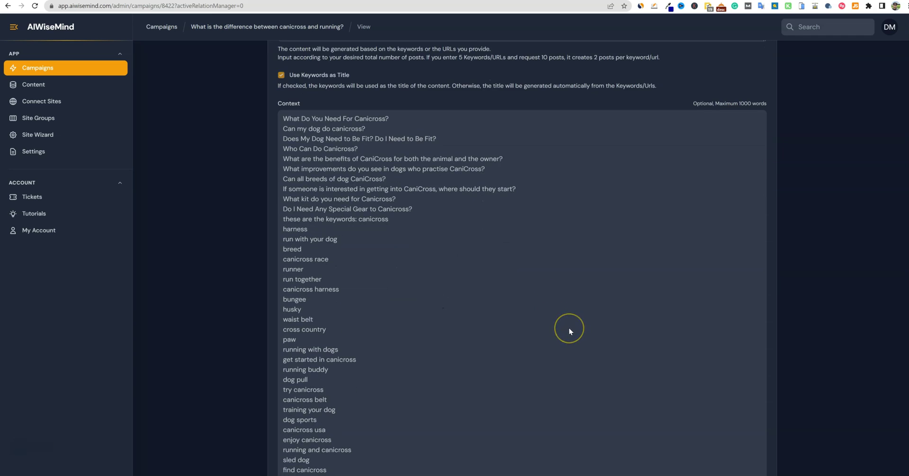
Select the Context through the keywords line, then the keyword list from breed to find canicross.
{"action": "left_click_drag", "start_coordinate": [283, 118], "coordinate": [442, 222]}
{"action": "left_click", "coordinate": [422, 249]}
{"action": "scroll", "coordinate": [383, 269], "scroll_direction": "down", "scroll_amount": 2}
{"action": "left_click_drag", "start_coordinate": [350, 386], "coordinate": [296, 167]}
{"action": "scroll", "coordinate": [782, 174], "scroll_direction": "up", "scroll_amount": 8}
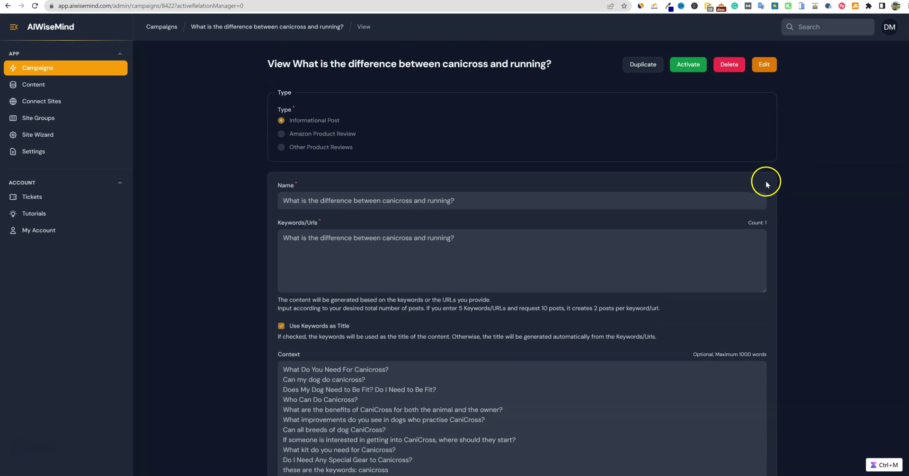
{"action": "key", "text": "ctrl+Tab"}
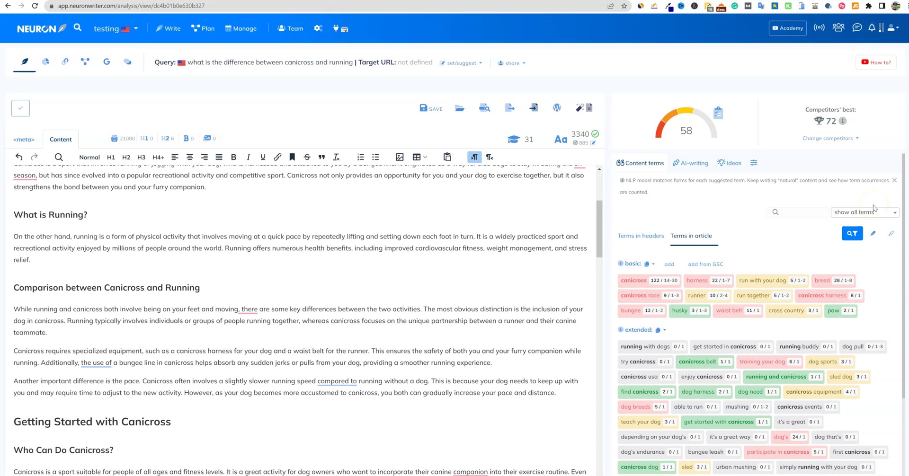
Open Find and Replace and search the canicross article for 'canicross equipment' and 'dog need'.
{"action": "key", "text": "ctrl+f"}
{"action": "scroll", "coordinate": [498, 241], "scroll_direction": "down", "scroll_amount": 2}
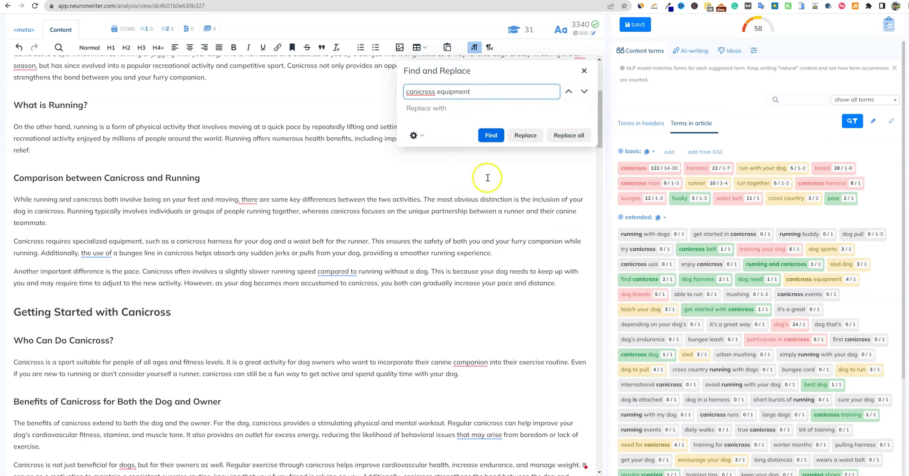
{"action": "left_click", "coordinate": [489, 137]}
{"action": "key", "text": "ctrl+a"}
{"action": "type", "text": "dog need"}
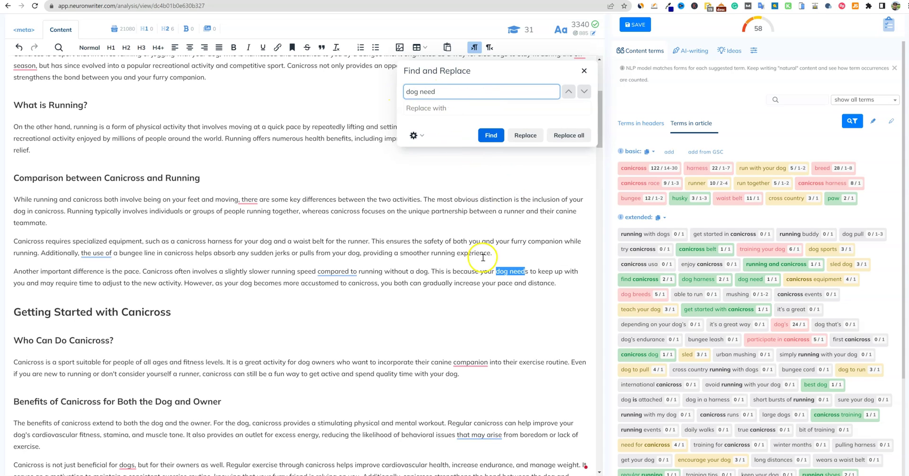
{"action": "left_click", "coordinate": [491, 136]}
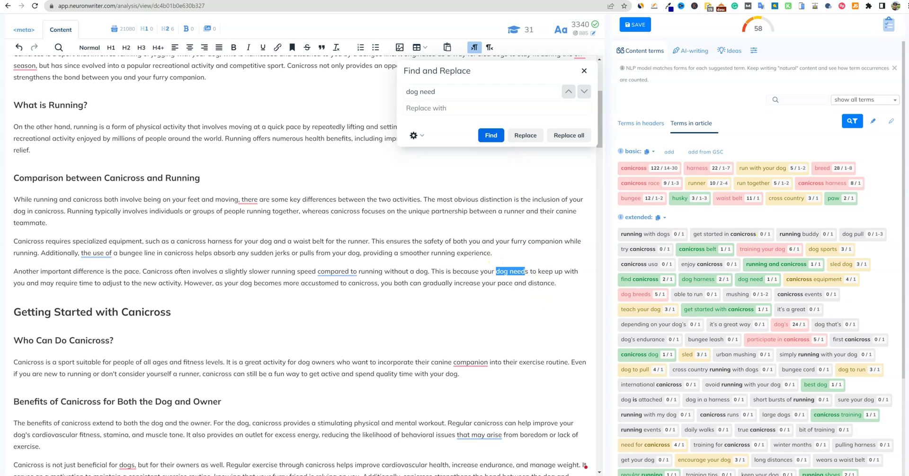
Search the article for 'try canicross' and then 'canicross harness'.
{"action": "left_click", "coordinate": [454, 93]}
{"action": "key", "text": "ctrl+a"}
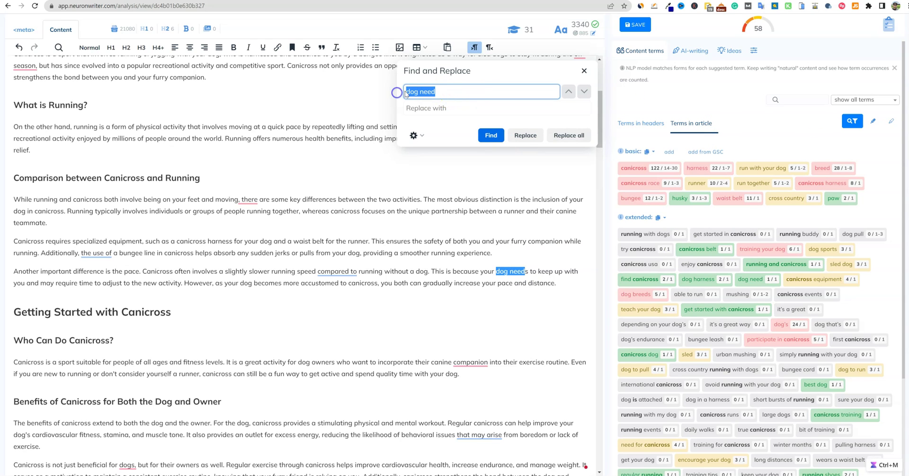
{"action": "type", "text": "try canicross"}
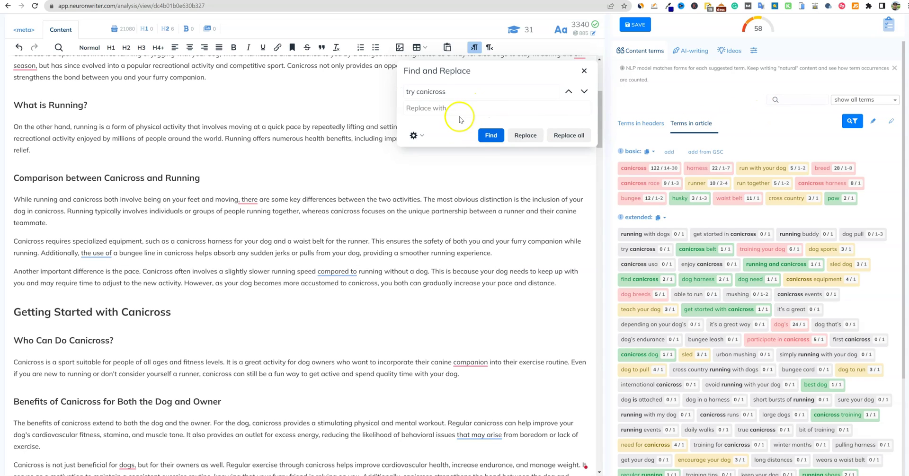
{"action": "left_click", "coordinate": [399, 92]}
{"action": "key", "text": "ctrl+a"}
{"action": "type", "text": "canicross harness"}
{"action": "left_click", "coordinate": [491, 136]}
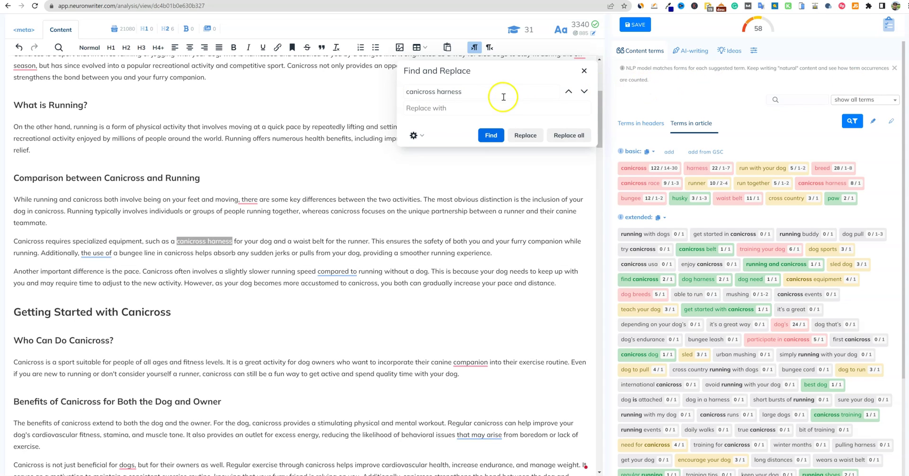
Search for 'canicross race' and 'run with your dog', dismissing the not-found message.
{"action": "left_click", "coordinate": [405, 92]}
{"action": "key", "text": "ctrl+a"}
{"action": "type", "text": "canicross race"}
{"action": "left_click", "coordinate": [493, 142]}
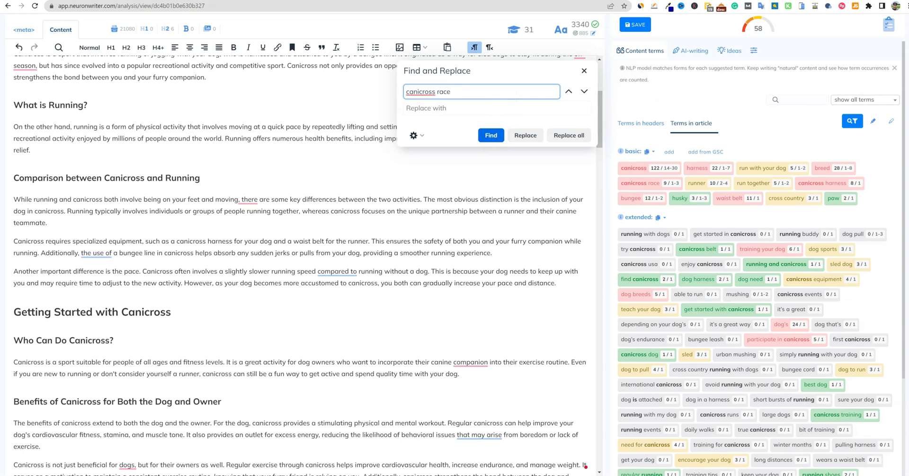
{"action": "left_click_drag", "start_coordinate": [486, 94], "coordinate": [382, 93]}
{"action": "type", "text": "run with your dog"}
{"action": "left_click", "coordinate": [490, 136]}
{"action": "left_click", "coordinate": [541, 258]}
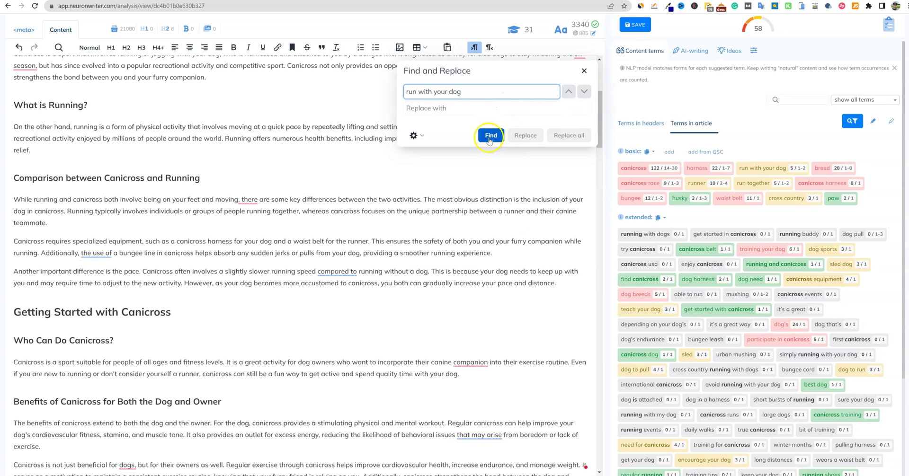
{"action": "key", "text": "Escape"}
{"action": "key", "text": "ctrl+f"}
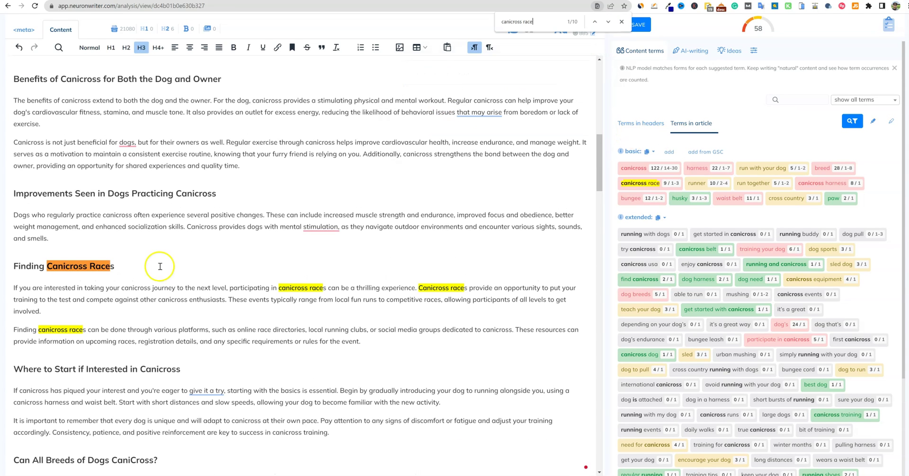
{"action": "type", "text": "canicross race"}
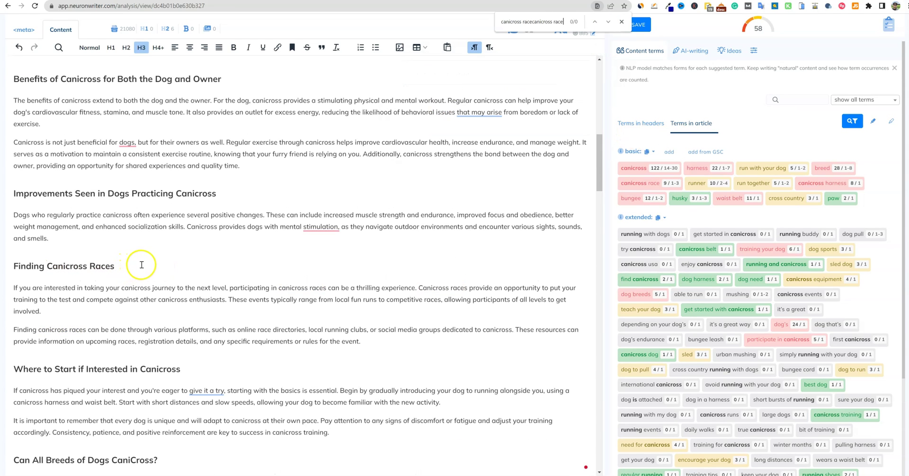
{"action": "left_click", "coordinate": [622, 22]}
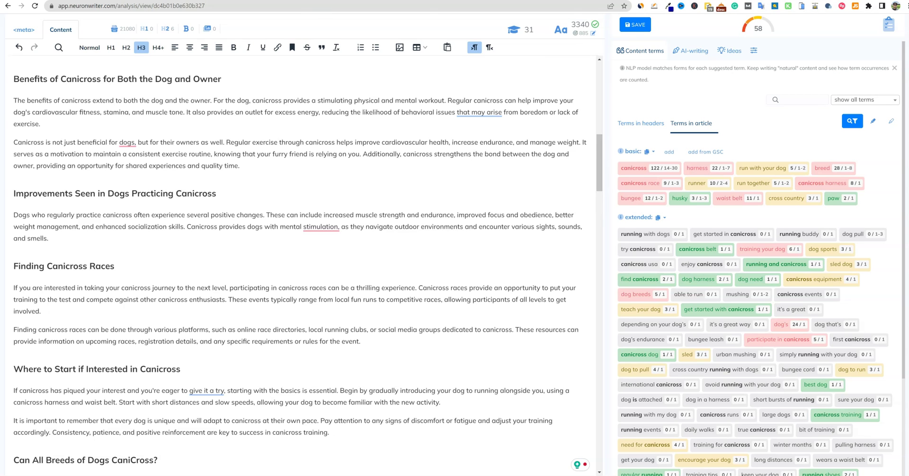
{"action": "key", "text": "ctrl+f"}
{"action": "type", "text": "training your dog"}
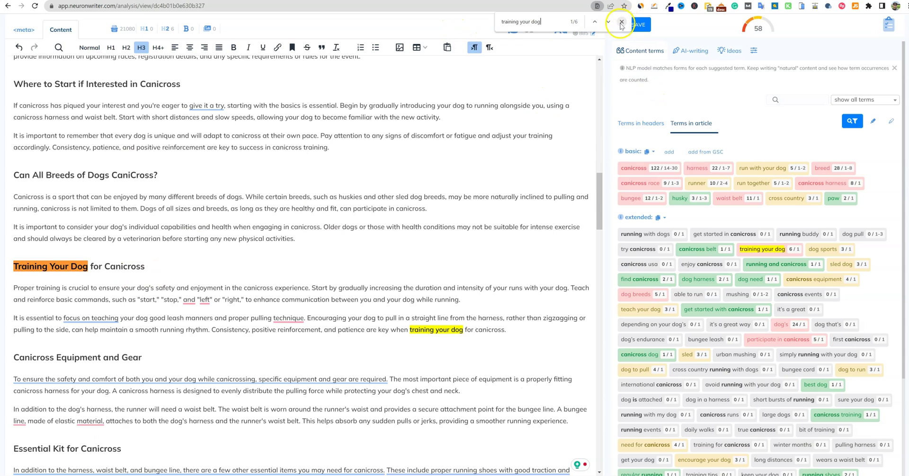
{"action": "key", "text": "Escape"}
{"action": "scroll", "coordinate": [711, 273], "scroll_direction": "down", "scroll_amount": 1}
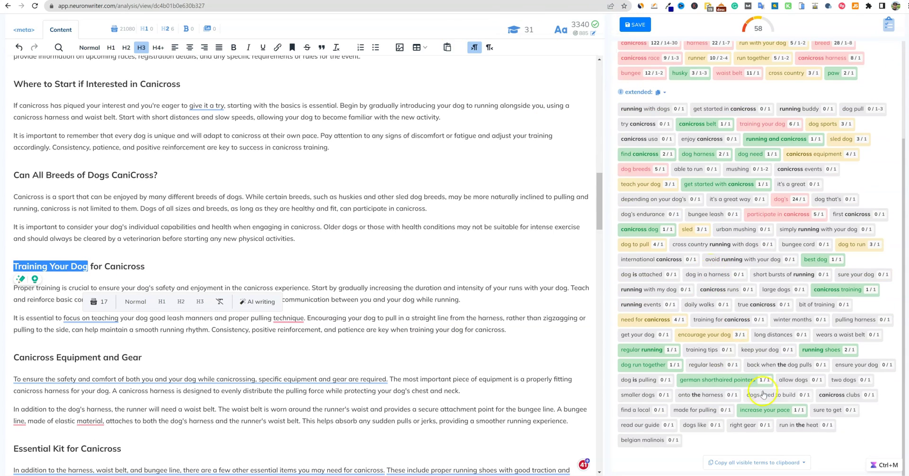
{"action": "scroll", "coordinate": [787, 363], "scroll_direction": "up", "scroll_amount": 2}
{"action": "scroll", "coordinate": [787, 362], "scroll_direction": "up", "scroll_amount": 3}
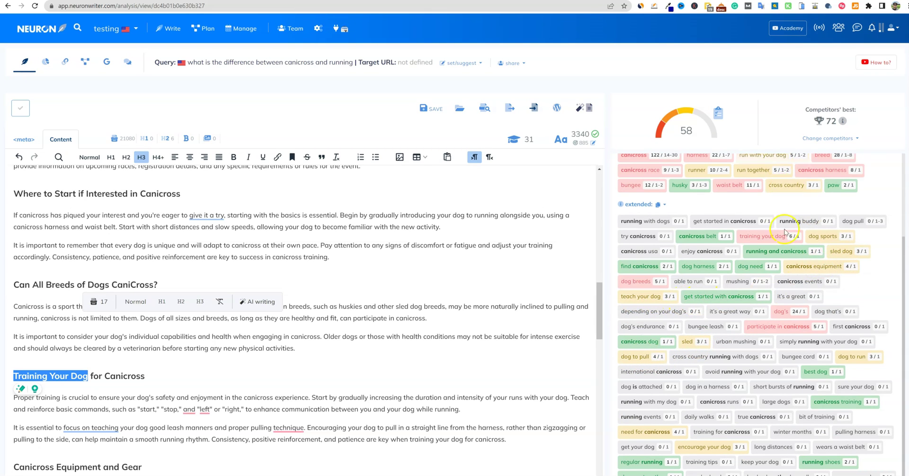
{"action": "scroll", "coordinate": [774, 295], "scroll_direction": "up", "scroll_amount": 3}
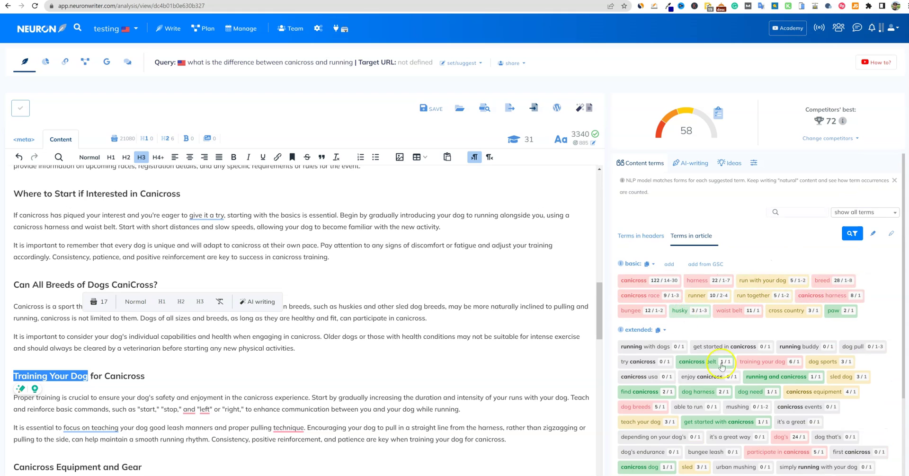
{"action": "scroll", "coordinate": [759, 389], "scroll_direction": "down", "scroll_amount": 3}
{"action": "scroll", "coordinate": [759, 389], "scroll_direction": "up", "scroll_amount": 3}
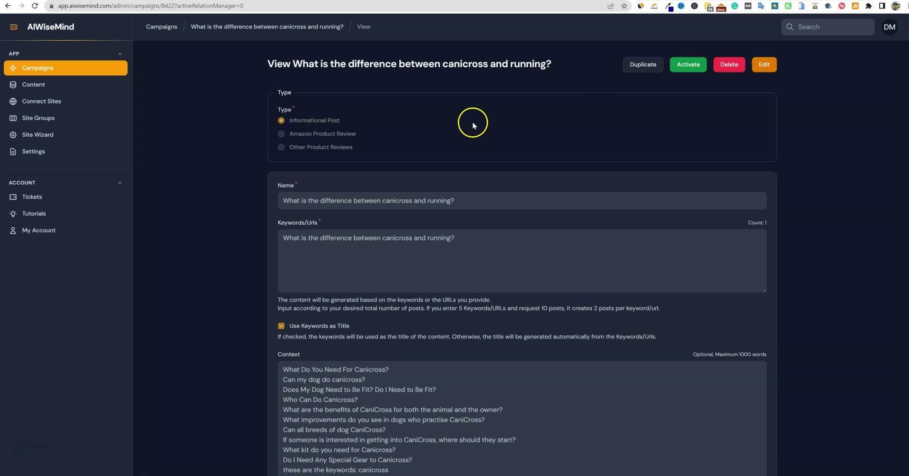
{"action": "scroll", "coordinate": [241, 355], "scroll_direction": "down", "scroll_amount": 5}
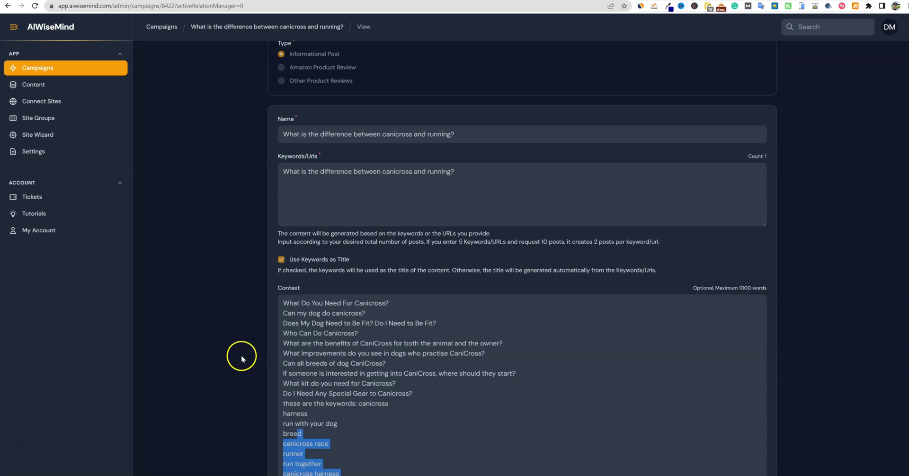
{"action": "left_click_drag", "start_coordinate": [283, 119], "coordinate": [430, 225]}
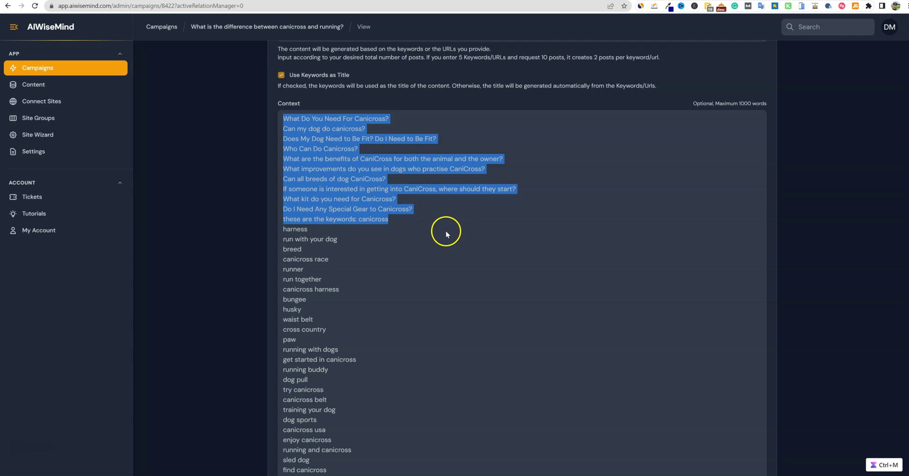
{"action": "left_click", "coordinate": [444, 223]}
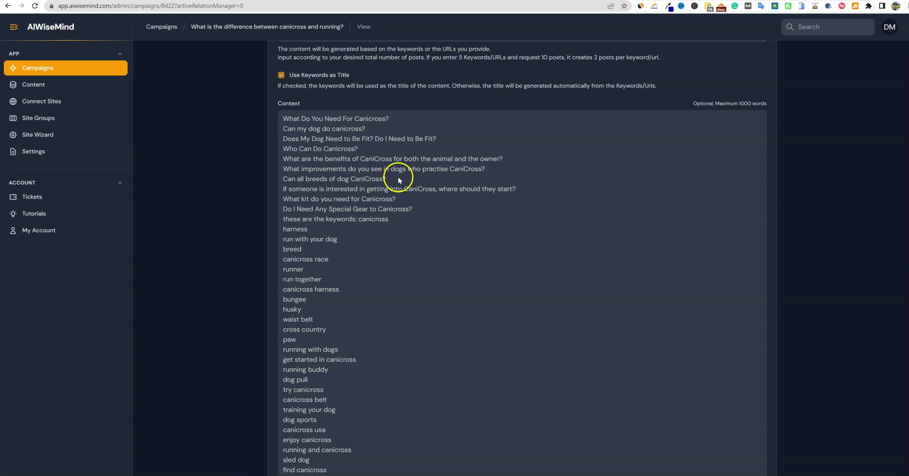
{"action": "left_click_drag", "start_coordinate": [425, 209], "coordinate": [284, 115]}
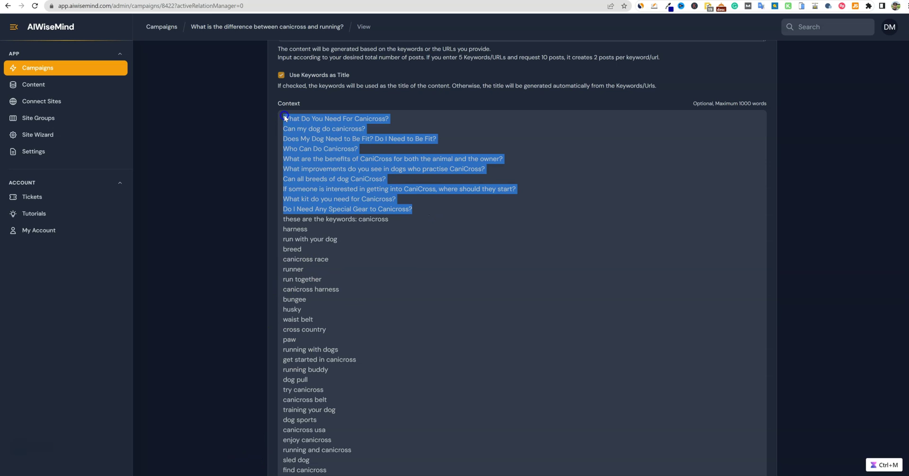
{"action": "double_click", "coordinate": [415, 247]}
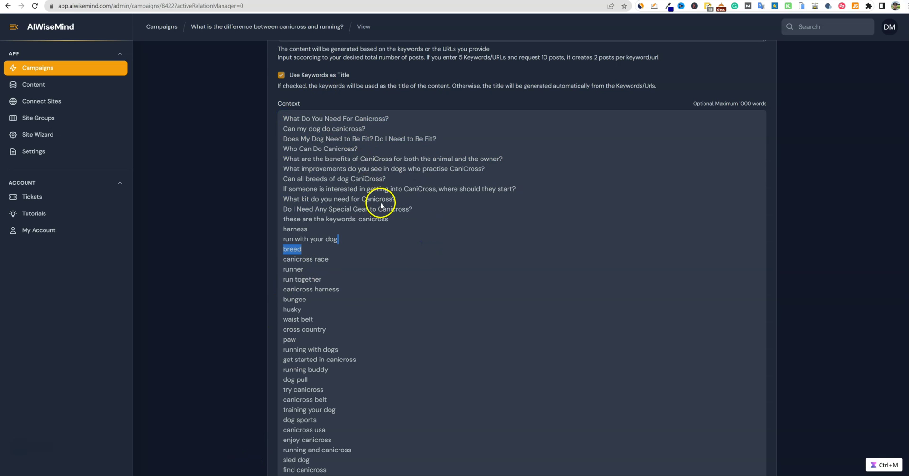
{"action": "scroll", "coordinate": [367, 236], "scroll_direction": "down", "scroll_amount": 6}
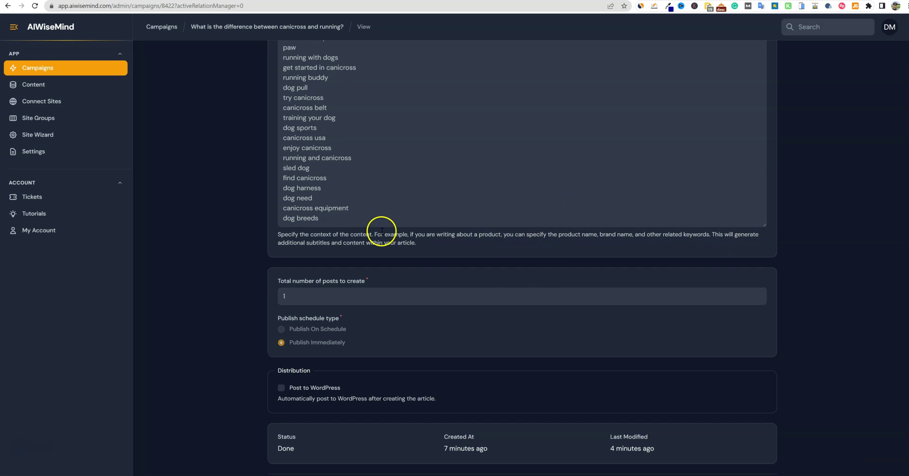
{"action": "scroll", "coordinate": [381, 223], "scroll_direction": "up", "scroll_amount": 8}
{"action": "left_click_drag", "start_coordinate": [406, 303], "coordinate": [265, 202]}
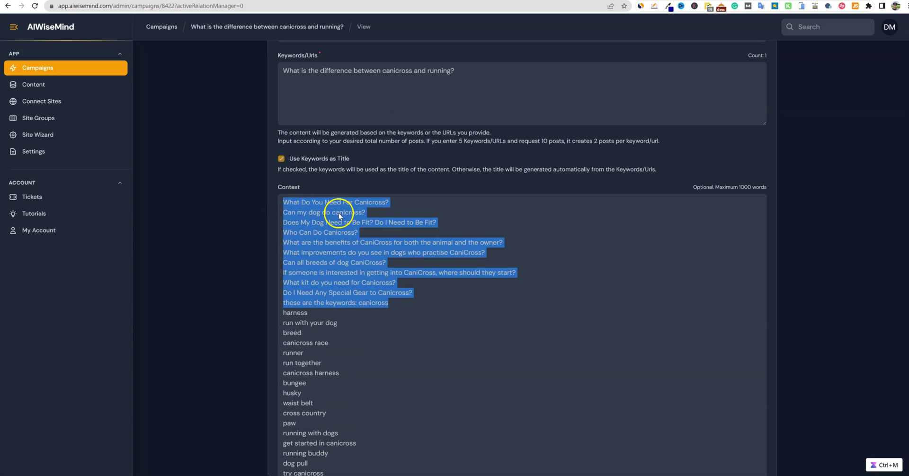
{"action": "scroll", "coordinate": [391, 312], "scroll_direction": "down", "scroll_amount": 4}
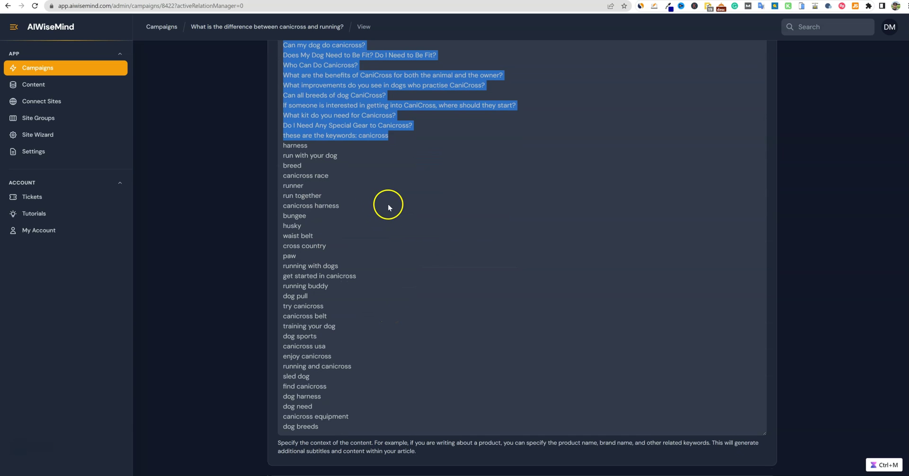
{"action": "left_click", "coordinate": [326, 170]}
{"action": "left_click_drag", "start_coordinate": [282, 145], "coordinate": [373, 428]}
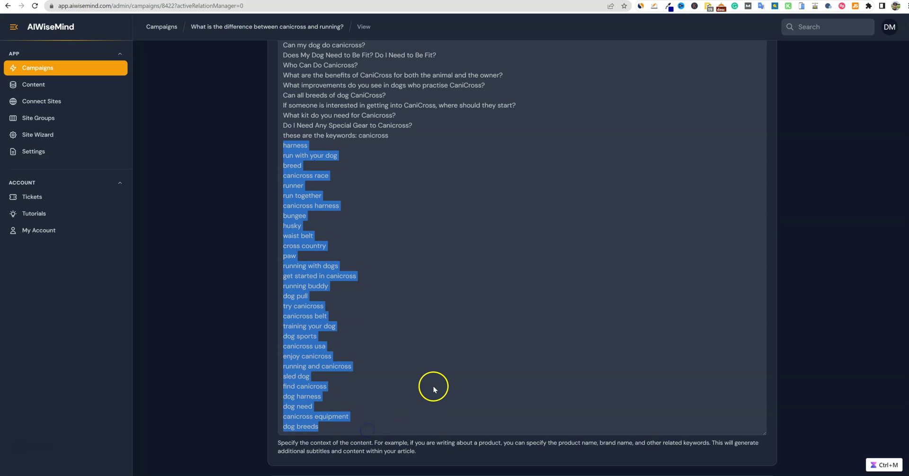
{"action": "scroll", "coordinate": [433, 386], "scroll_direction": "down", "scroll_amount": 4}
{"action": "scroll", "coordinate": [433, 381], "scroll_direction": "up", "scroll_amount": 8}
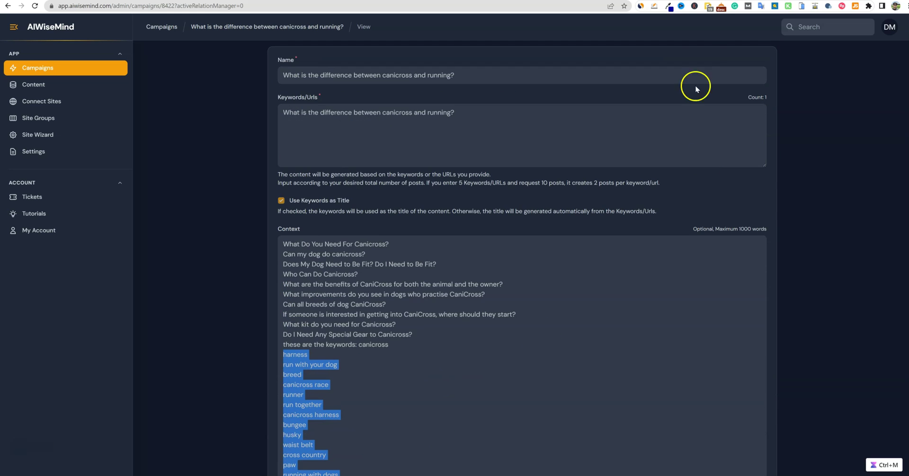
{"action": "scroll", "coordinate": [636, 192], "scroll_direction": "up", "scroll_amount": 3}
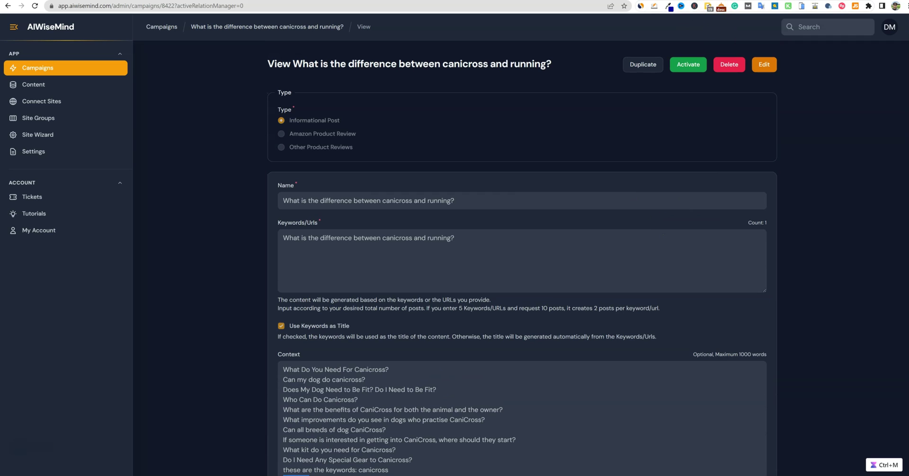
In the canicross article, select the All Breeds section text and then deselect it.
{"action": "key", "text": "ctrl+Tab"}
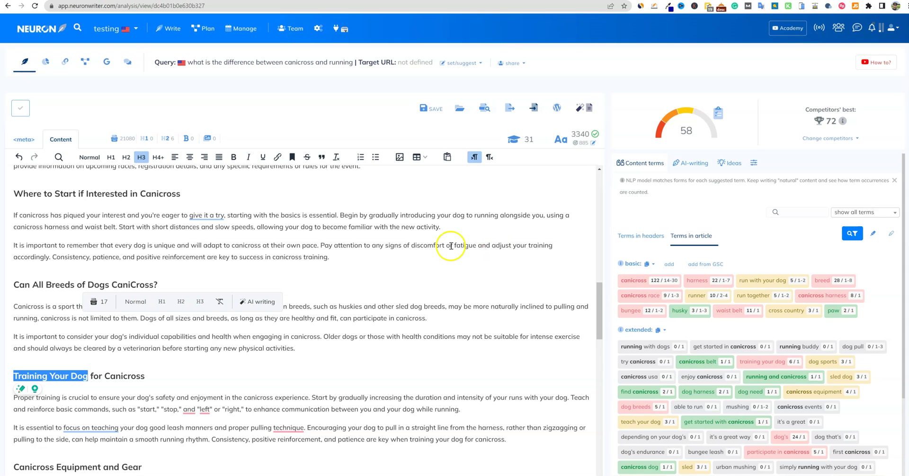
{"action": "scroll", "coordinate": [440, 282], "scroll_direction": "down", "scroll_amount": 2}
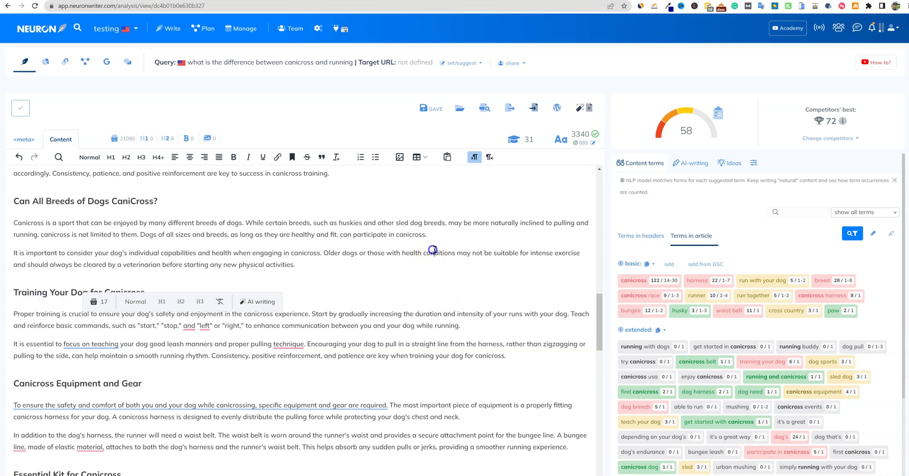
{"action": "left_click_drag", "start_coordinate": [297, 264], "coordinate": [23, 187]}
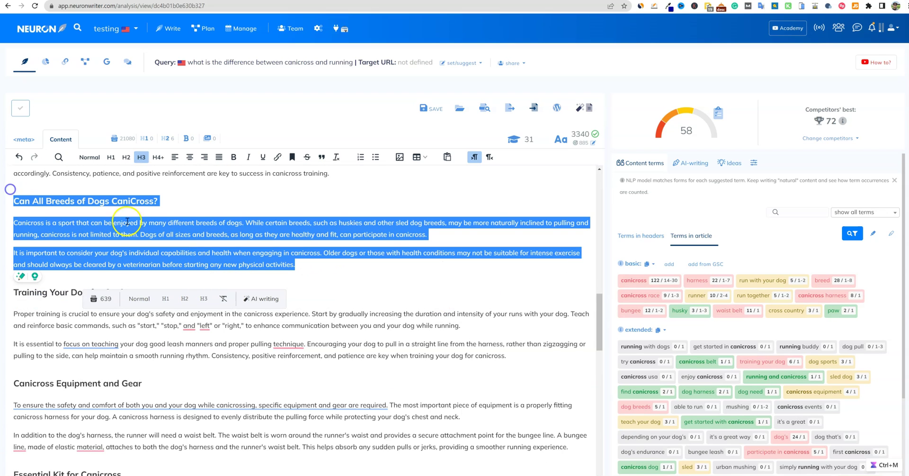
{"action": "left_click", "coordinate": [238, 209]}
{"action": "left_click", "coordinate": [304, 266]}
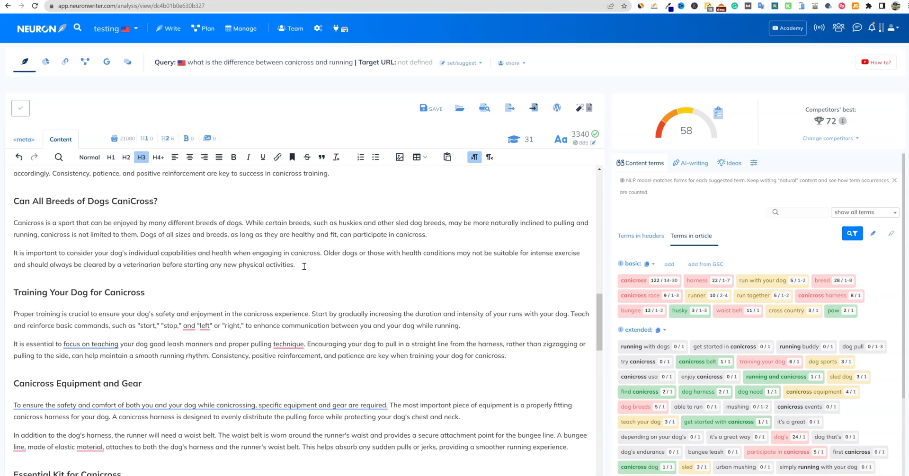
Switch to the AIWiseMind campaign and scroll back up its page.
{"action": "key", "text": "ctrl+Tab"}
{"action": "scroll", "coordinate": [459, 338], "scroll_direction": "down", "scroll_amount": 10}
{"action": "scroll", "coordinate": [465, 376], "scroll_direction": "up", "scroll_amount": 10}
{"action": "mouse_move", "coordinate": [579, 134]}
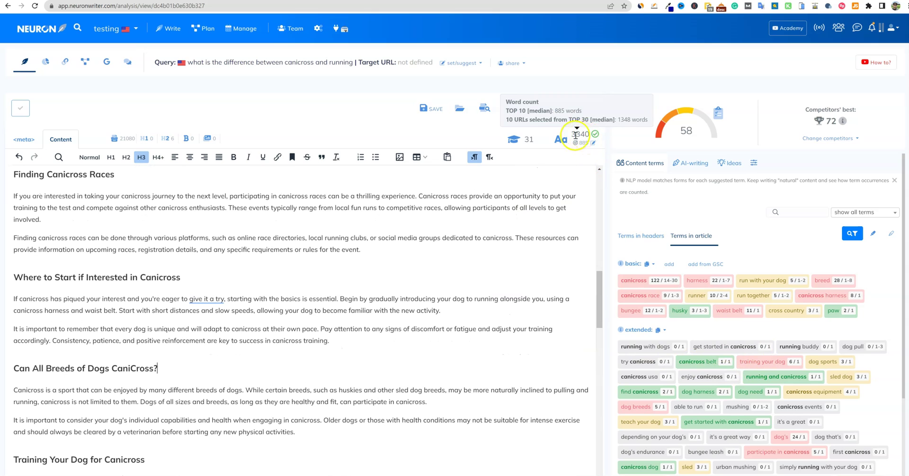
{"action": "scroll", "coordinate": [371, 304], "scroll_direction": "up", "scroll_amount": 10}
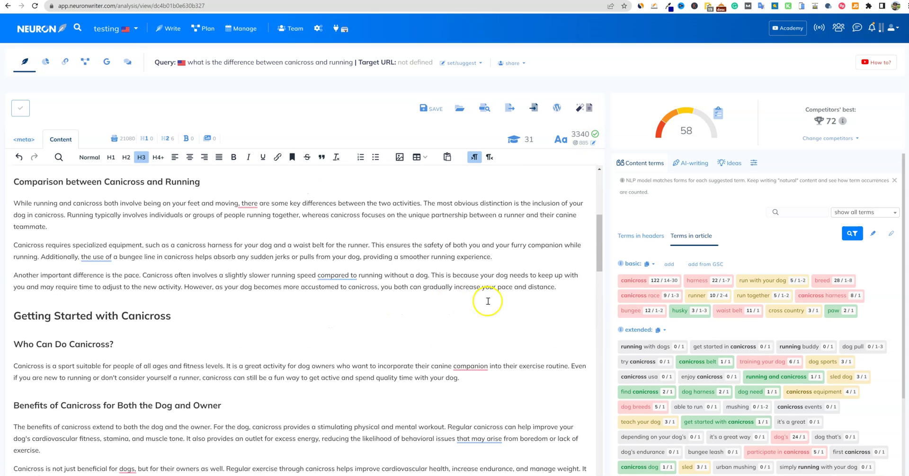
{"action": "scroll", "coordinate": [488, 301], "scroll_direction": "up", "scroll_amount": 10}
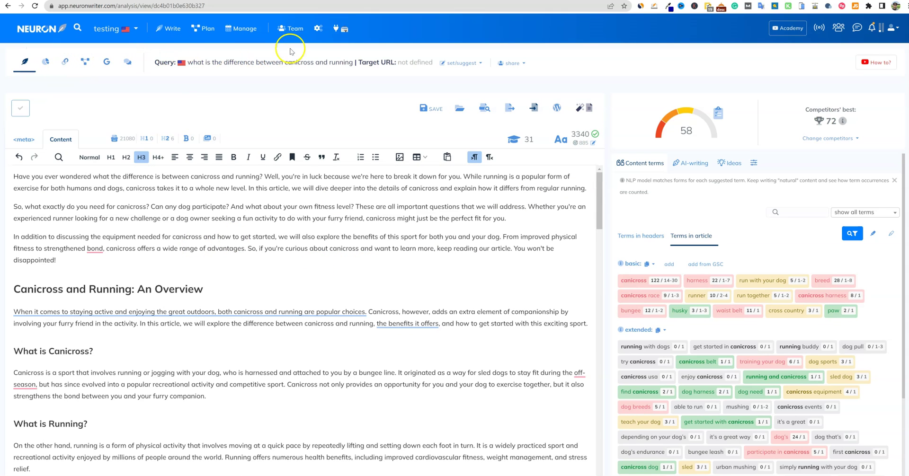
In AIWiseMind Content, open the View page of the Neewa Sled Pro Harness review.
{"action": "left_click", "coordinate": [128, 29]}
{"action": "left_click", "coordinate": [116, 41]}
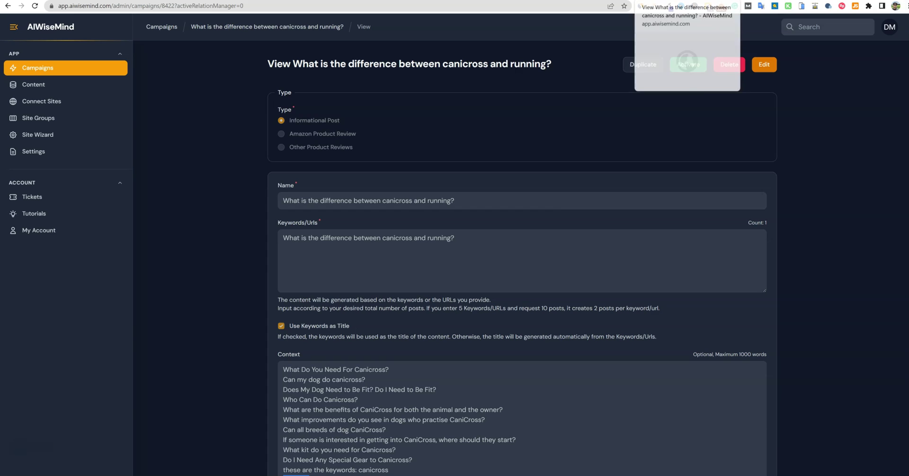
{"action": "left_click", "coordinate": [27, 85]}
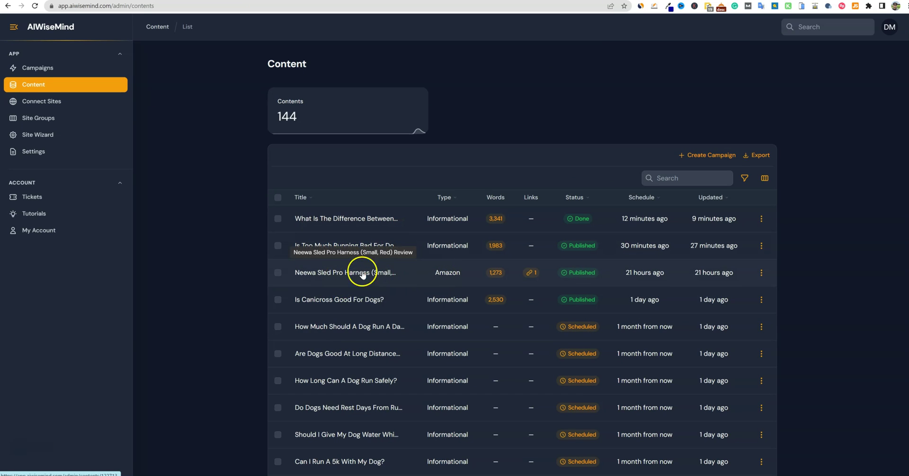
{"action": "left_click", "coordinate": [757, 277]}
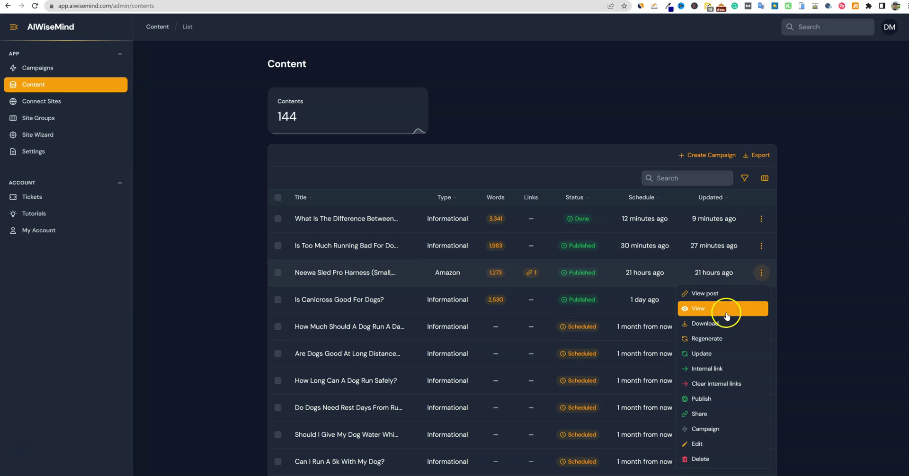
{"action": "left_click", "coordinate": [702, 308]}
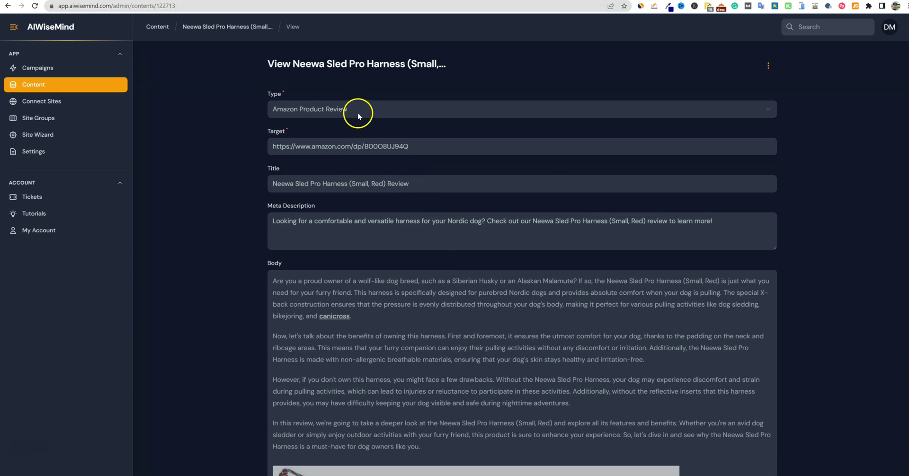
Copy the review's title into NeuronWriter as 'Neewa Sled Pro Harness Review', without size and colour.
{"action": "left_click_drag", "start_coordinate": [414, 184], "coordinate": [348, 182]}
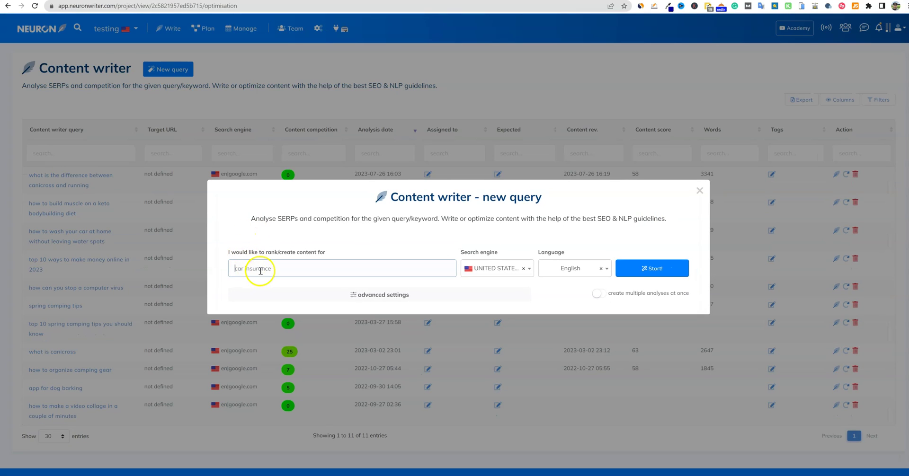
{"action": "left_click", "coordinate": [260, 270]}
{"action": "type", "text": "Neewa Sled Pro Harness (Small, Red) Review"}
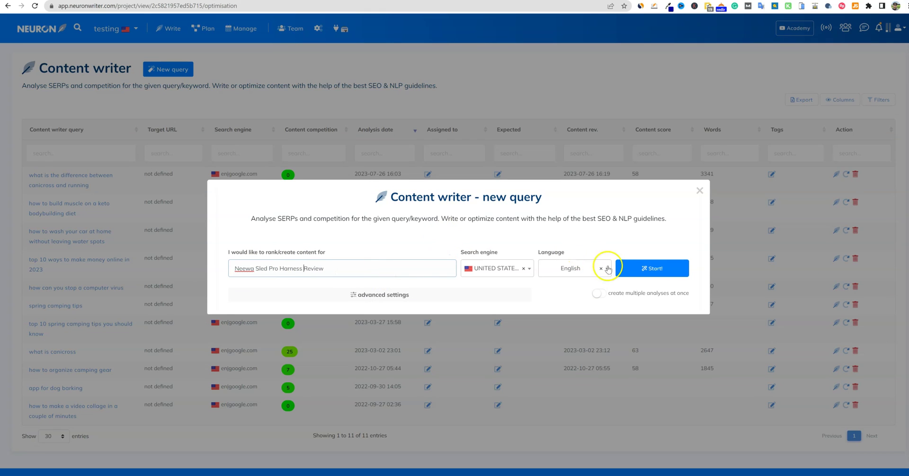
Start the 'neewa sled pro harness review' analysis with the top ten competitors checked, selecting the review's opening words.
{"action": "left_click", "coordinate": [644, 269]}
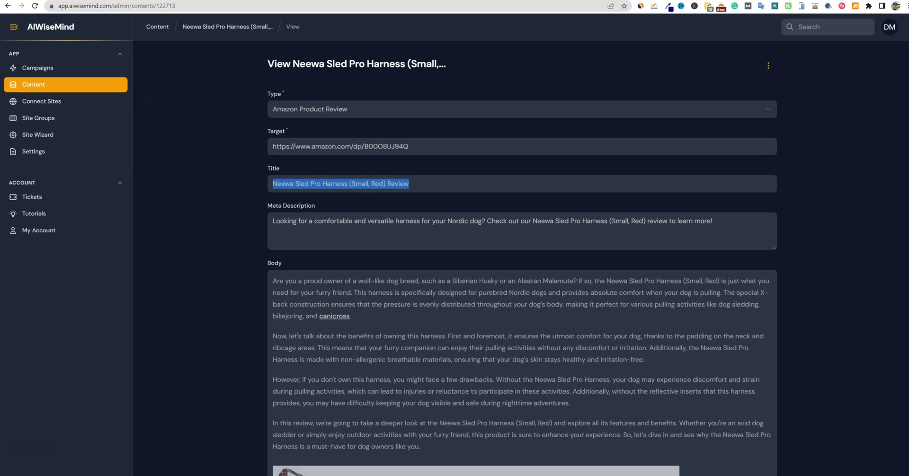
{"action": "left_click_drag", "start_coordinate": [273, 281], "coordinate": [435, 298]}
{"action": "key", "text": "ctrl+c"}
{"action": "scroll", "coordinate": [432, 314], "scroll_direction": "down", "scroll_amount": 1}
{"action": "left_click", "coordinate": [436, 298]}
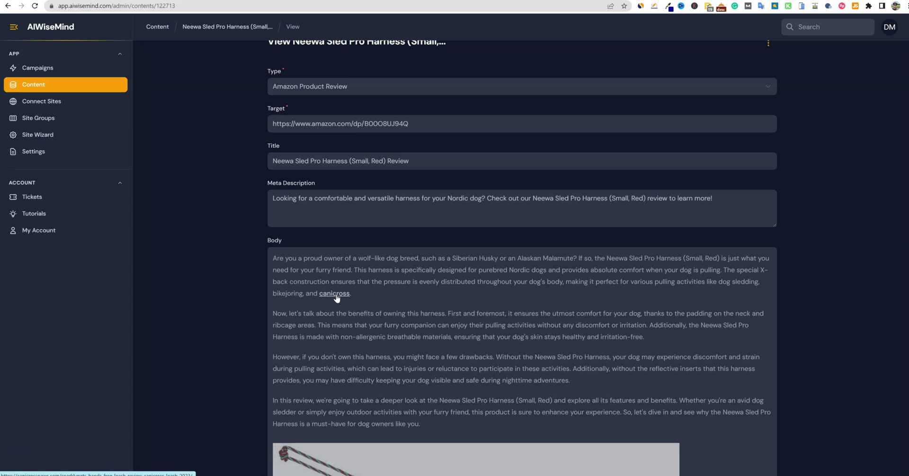
{"action": "left_click_drag", "start_coordinate": [275, 259], "coordinate": [327, 265]}
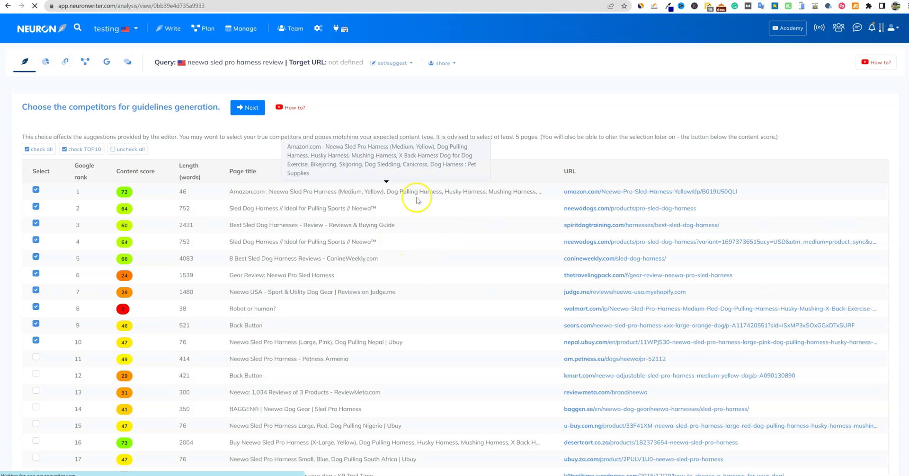
Paste the Neewa harness review article into the empty NeuronWriter editor.
{"action": "left_click", "coordinate": [148, 197]}
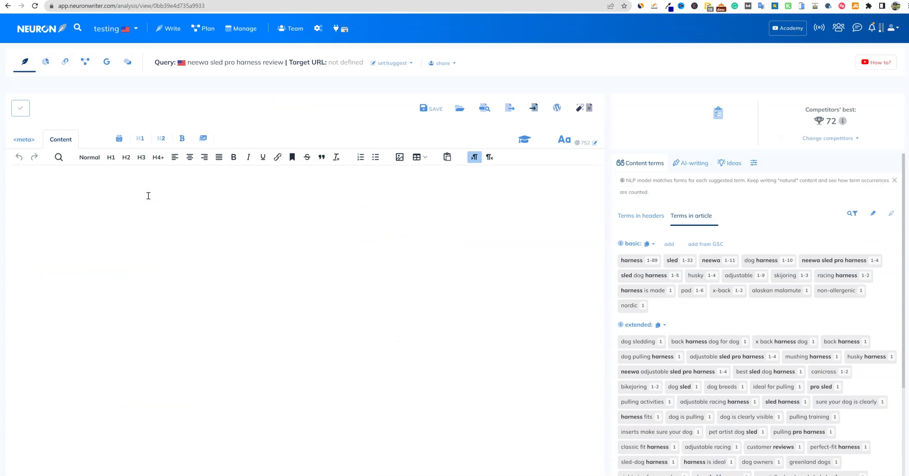
{"action": "key", "text": "ctrl+v"}
{"action": "scroll", "coordinate": [604, 109], "scroll_direction": "up", "scroll_amount": 3}
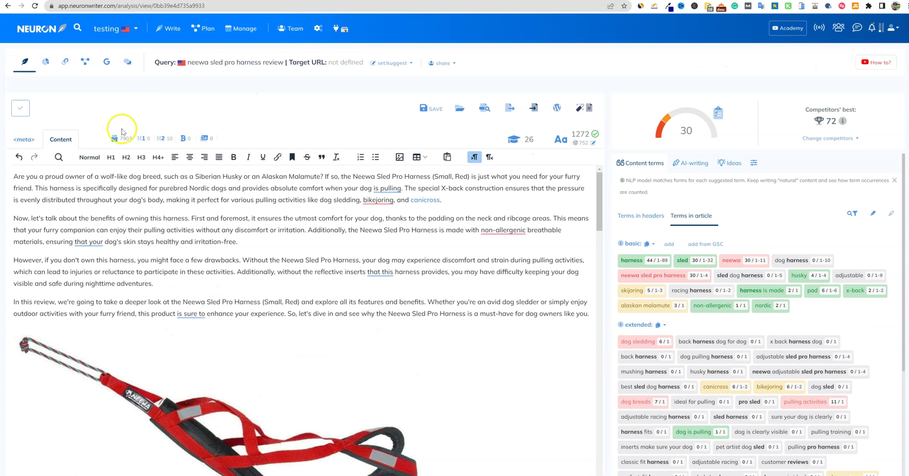
Set the meta title to 'neewa sled pro harness review' and check the score: 48 versus 72.
{"action": "left_click", "coordinate": [23, 139]}
{"action": "left_click", "coordinate": [142, 163]}
{"action": "type", "text": "neewa sled pro harness review"}
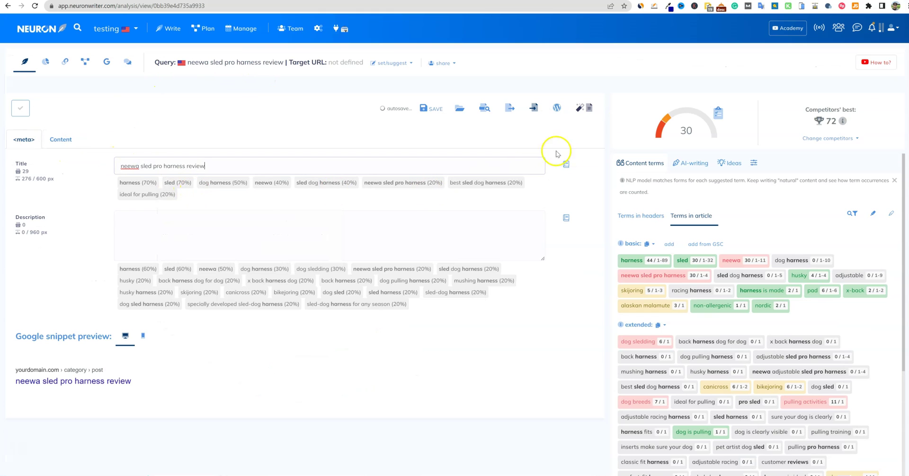
{"action": "mouse_move", "coordinate": [600, 179]}
{"action": "left_mouse_down"}
{"action": "mouse_move", "coordinate": [598, 272]}
{"action": "mouse_move", "coordinate": [603, 172]}
{"action": "left_mouse_up"}
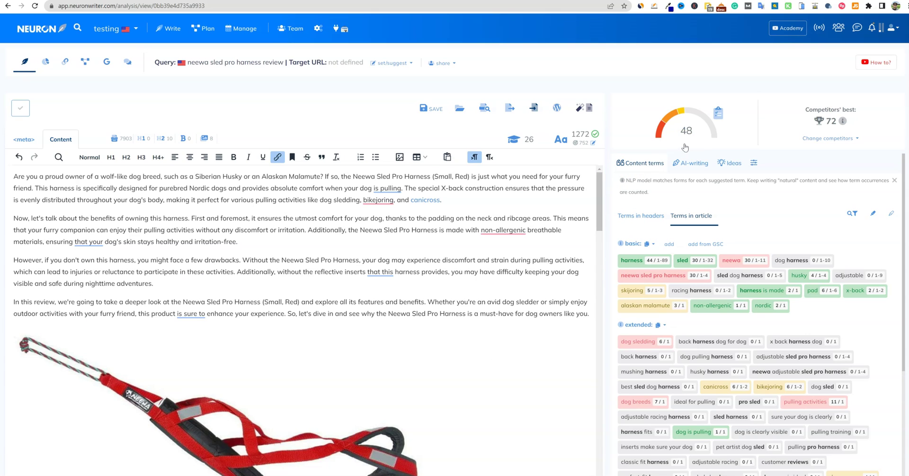
{"action": "left_click", "coordinate": [680, 163]}
{"action": "left_click_drag", "start_coordinate": [595, 226], "coordinate": [602, 165]}
{"action": "mouse_move", "coordinate": [842, 121]}
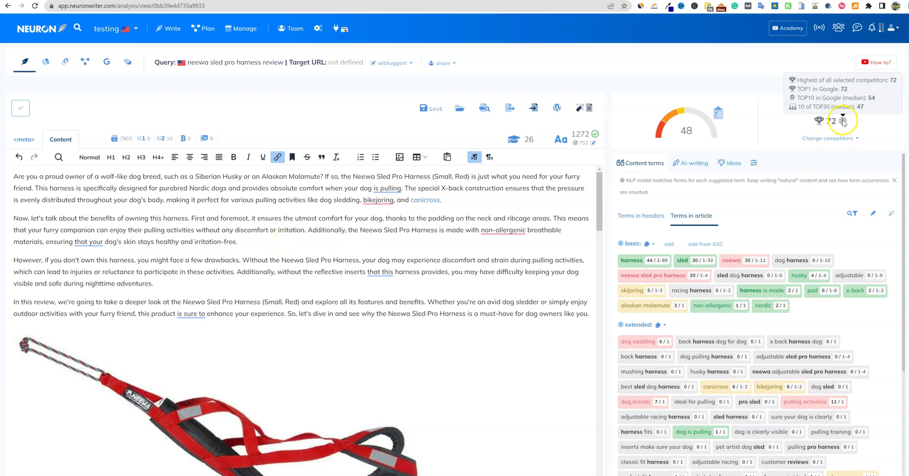
Review the TOP Analysis competitors' parameters table, with content scores from 72 down to 0.
{"action": "left_click", "coordinate": [45, 62]}
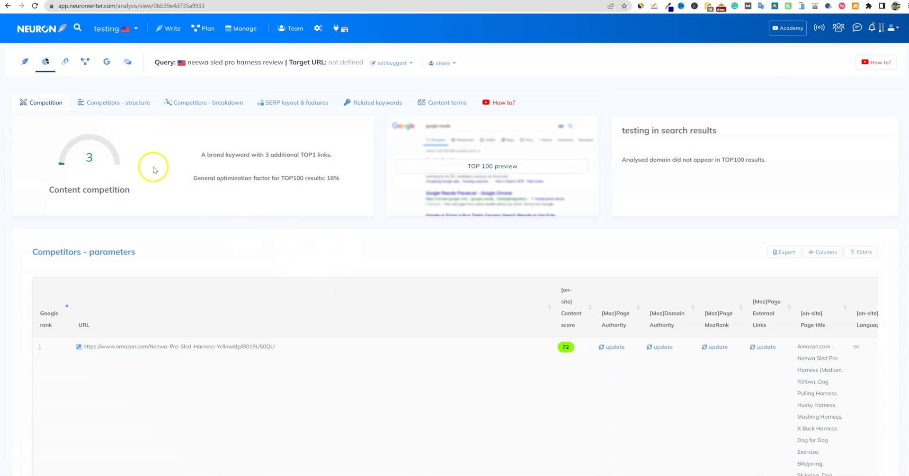
{"action": "scroll", "coordinate": [154, 190], "scroll_direction": "down", "scroll_amount": 4}
{"action": "scroll", "coordinate": [547, 302], "scroll_direction": "down", "scroll_amount": 6}
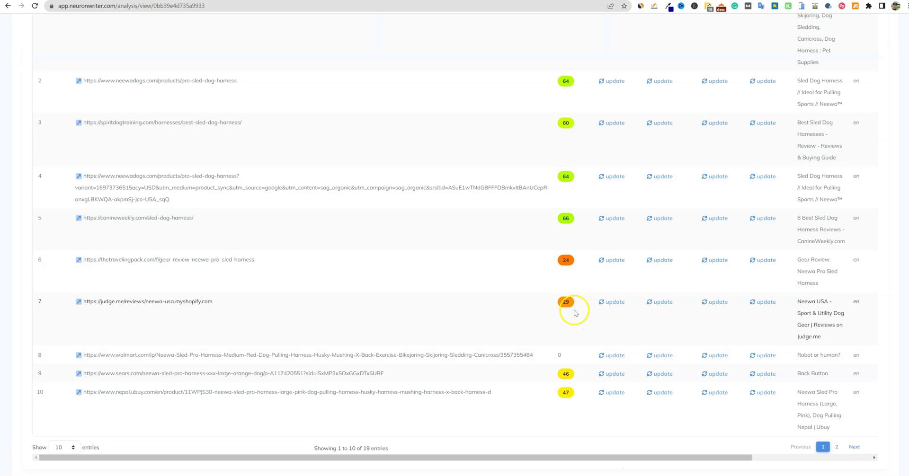
{"action": "scroll", "coordinate": [559, 321], "scroll_direction": "down", "scroll_amount": 1}
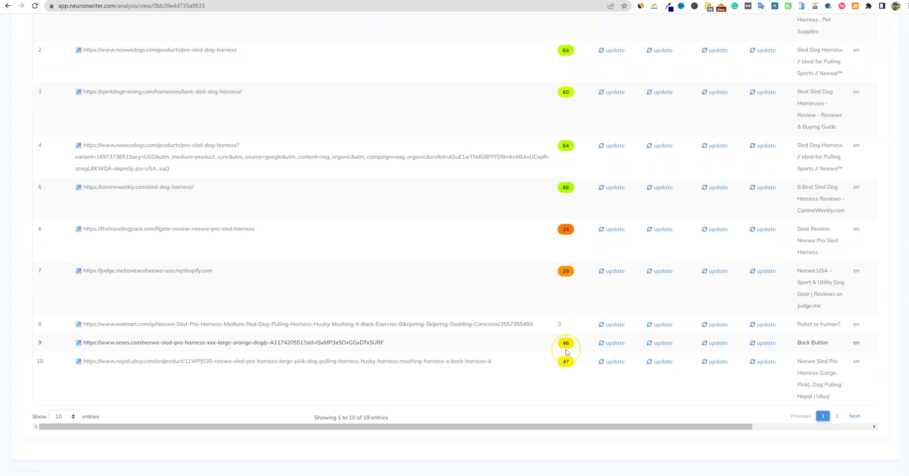
{"action": "scroll", "coordinate": [566, 351], "scroll_direction": "up", "scroll_amount": 10}
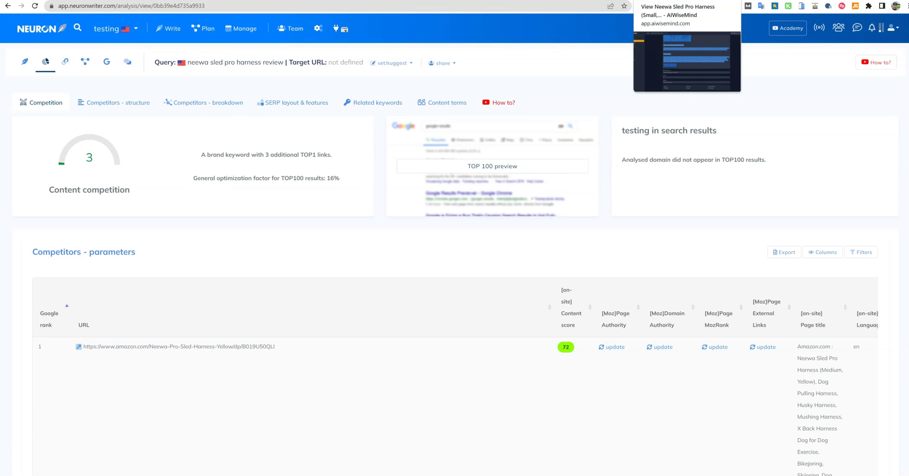
Back in the content editor, copy the 'ChatGPT prompt with suggested terms' to the clipboard.
{"action": "left_click", "coordinate": [23, 63]}
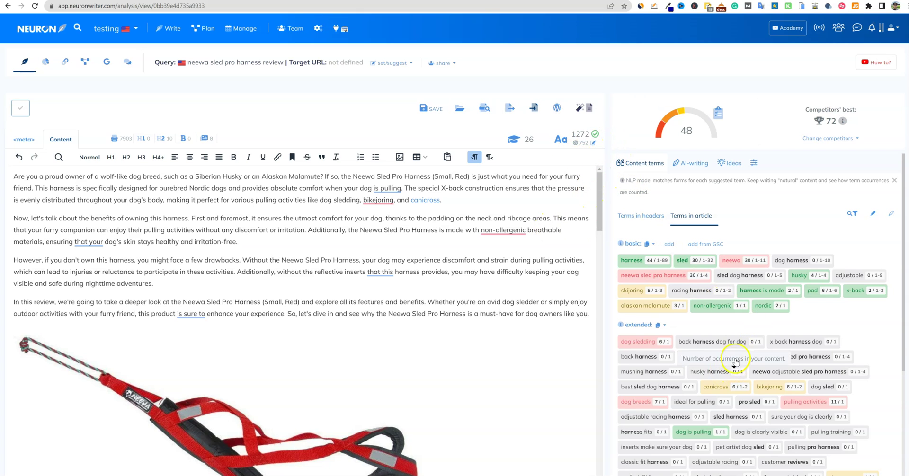
{"action": "scroll", "coordinate": [735, 362], "scroll_direction": "down", "scroll_amount": 10}
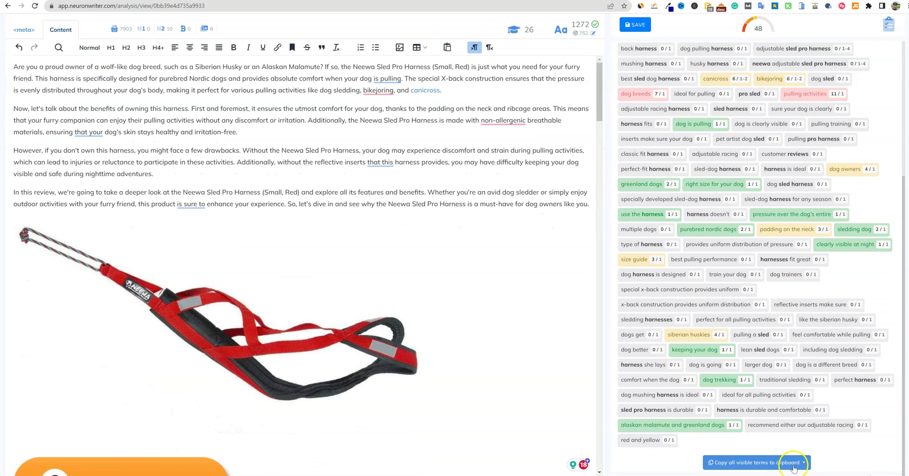
{"action": "left_click", "coordinate": [794, 468]}
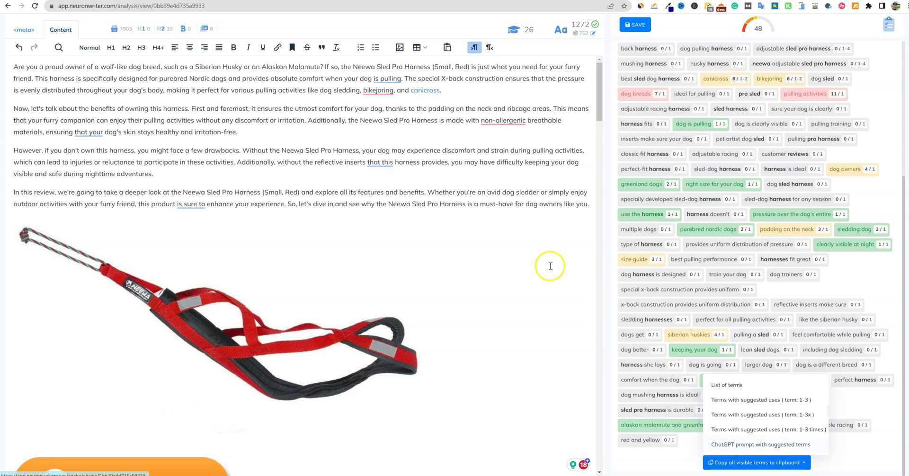
{"action": "left_click", "coordinate": [747, 446]}
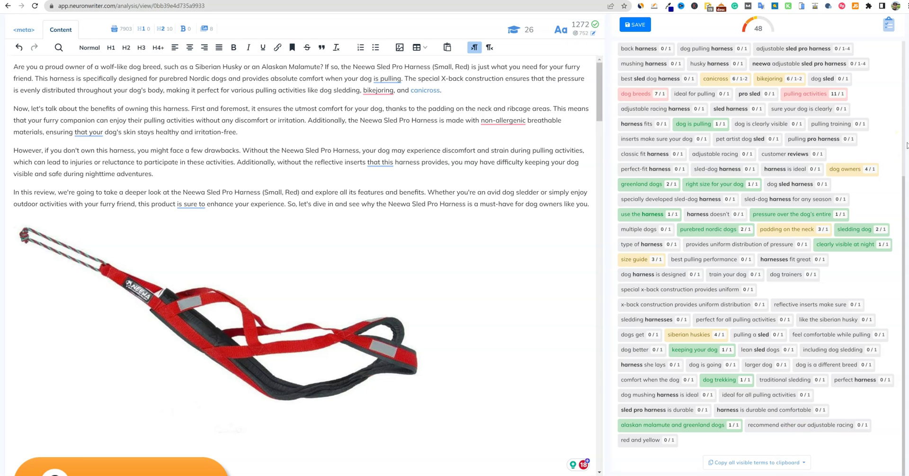
{"action": "scroll", "coordinate": [550, 194], "scroll_direction": "up", "scroll_amount": 3}
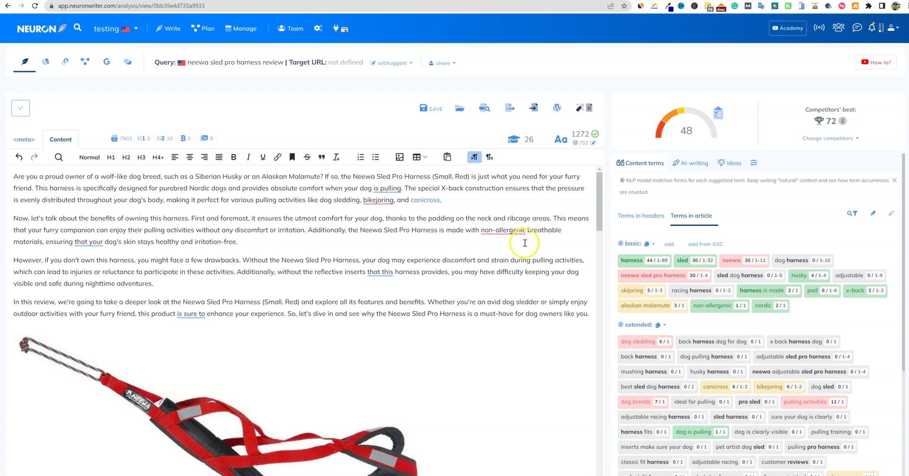
{"action": "left_click_drag", "start_coordinate": [600, 197], "coordinate": [629, 126]}
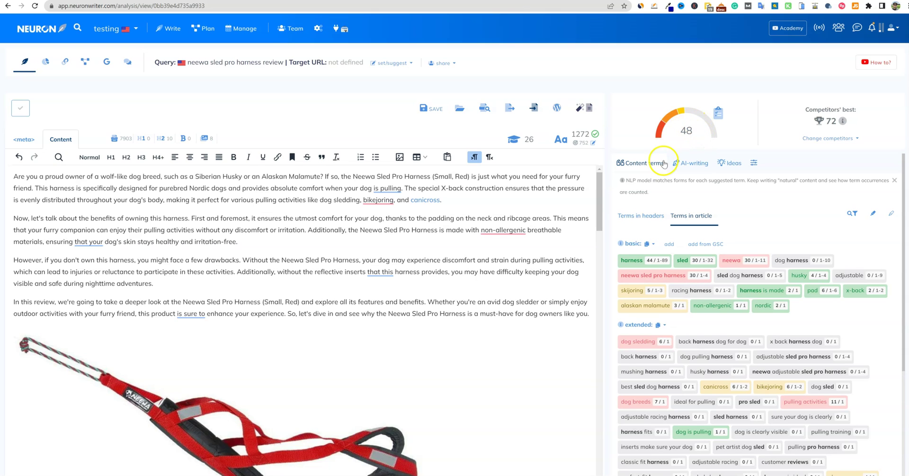
{"action": "left_click_drag", "start_coordinate": [595, 197], "coordinate": [599, 176]}
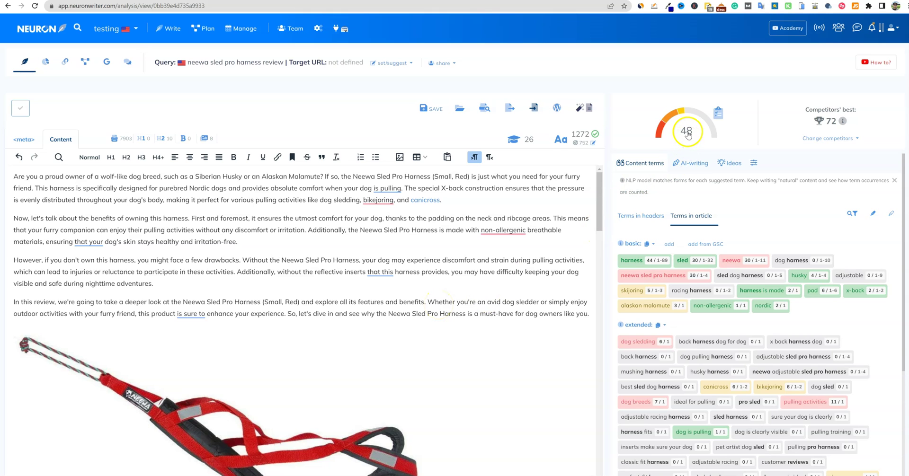
{"action": "scroll", "coordinate": [757, 312], "scroll_direction": "down", "scroll_amount": 5}
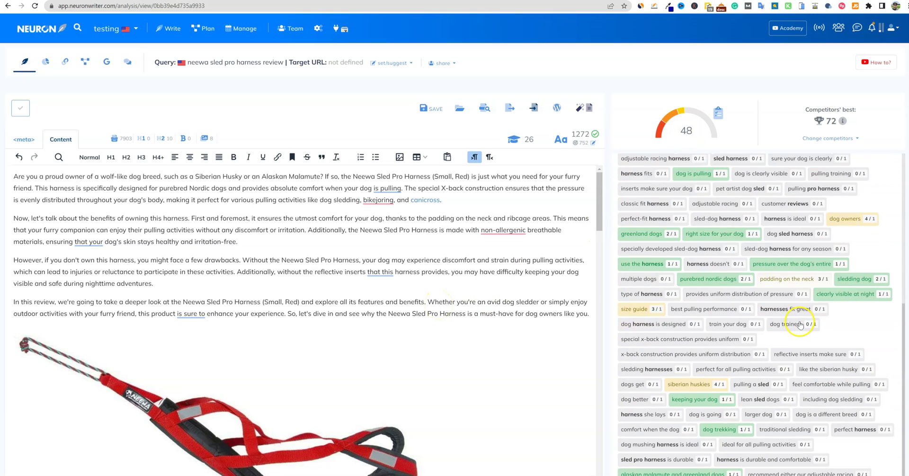
{"action": "scroll", "coordinate": [795, 327], "scroll_direction": "up", "scroll_amount": 5}
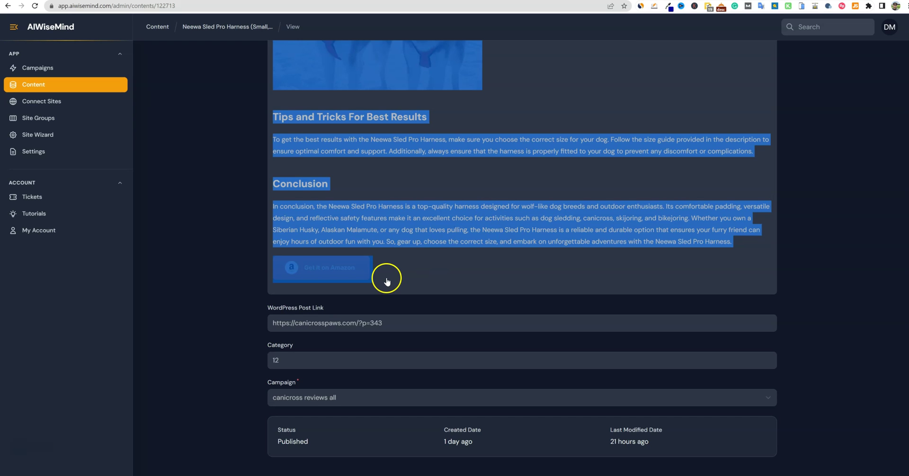
Clear the selection on the Neewa harness review page and scroll up to its Title and Meta Description.
{"action": "scroll", "coordinate": [386, 277], "scroll_direction": "up", "scroll_amount": 4}
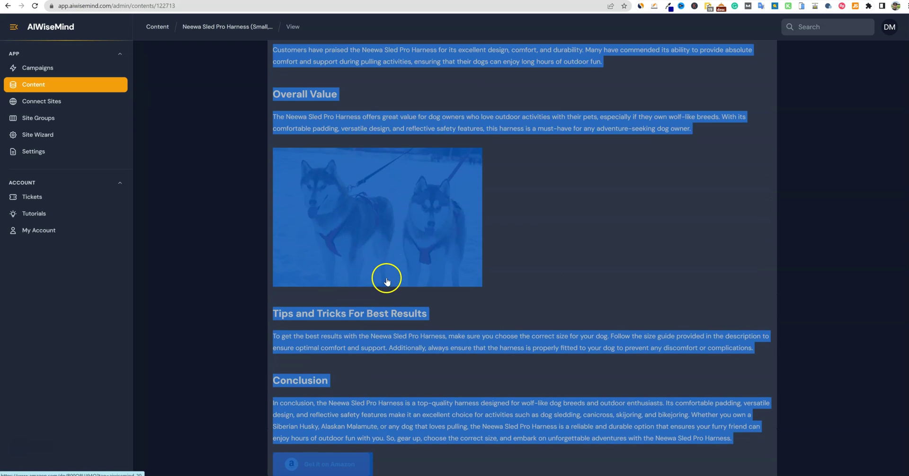
{"action": "scroll", "coordinate": [386, 280], "scroll_direction": "up", "scroll_amount": 5}
{"action": "left_click", "coordinate": [444, 251]}
{"action": "scroll", "coordinate": [444, 251], "scroll_direction": "up", "scroll_amount": 10}
{"action": "scroll", "coordinate": [444, 251], "scroll_direction": "up", "scroll_amount": 15}
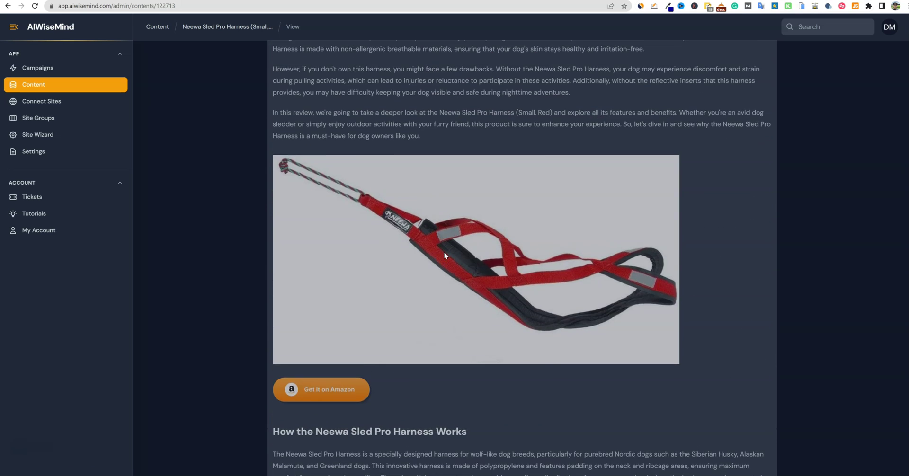
{"action": "scroll", "coordinate": [444, 252], "scroll_direction": "up", "scroll_amount": 7}
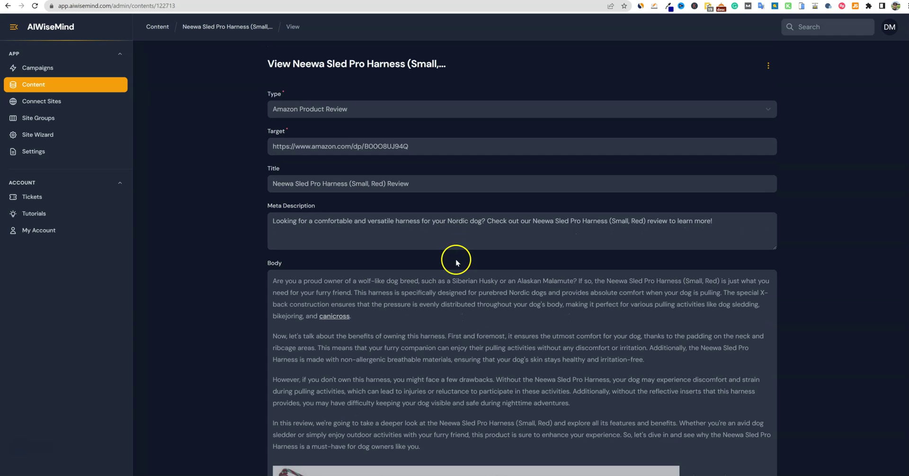
{"action": "scroll", "coordinate": [444, 265], "scroll_direction": "down", "scroll_amount": 3}
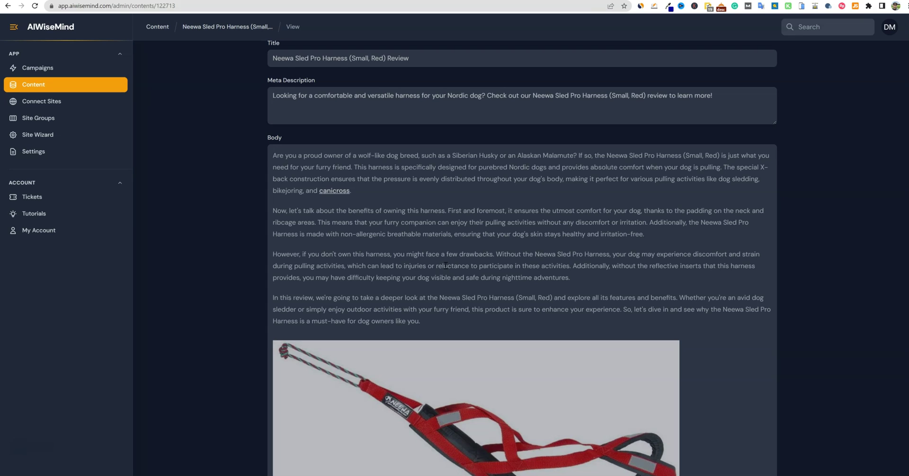
{"action": "left_click", "coordinate": [439, 271]}
{"action": "scroll", "coordinate": [265, 383], "scroll_direction": "up", "scroll_amount": 3}
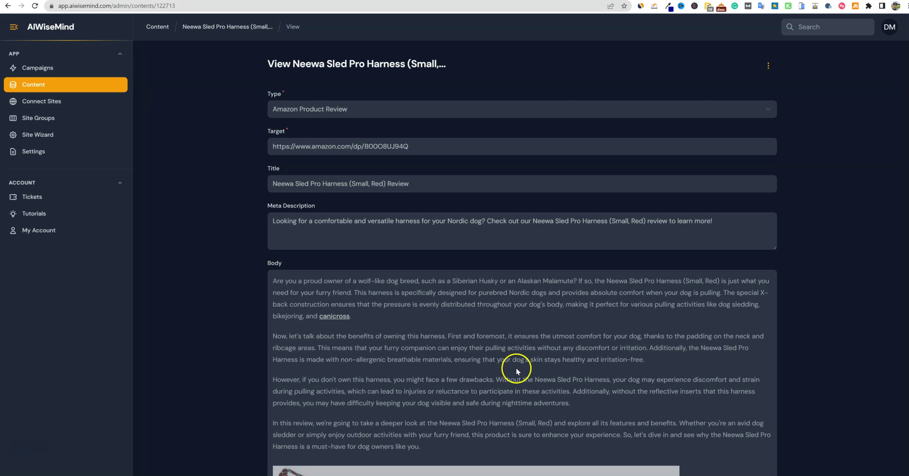
{"action": "scroll", "coordinate": [518, 371], "scroll_direction": "down", "scroll_amount": 3}
{"action": "scroll", "coordinate": [525, 374], "scroll_direction": "up", "scroll_amount": 3}
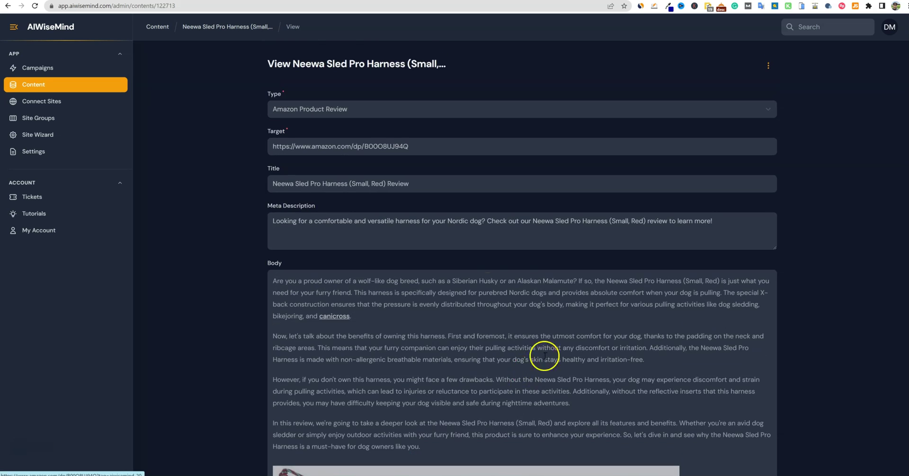
{"action": "scroll", "coordinate": [438, 312], "scroll_direction": "down", "scroll_amount": 3}
{"action": "scroll", "coordinate": [438, 314], "scroll_direction": "up", "scroll_amount": 3}
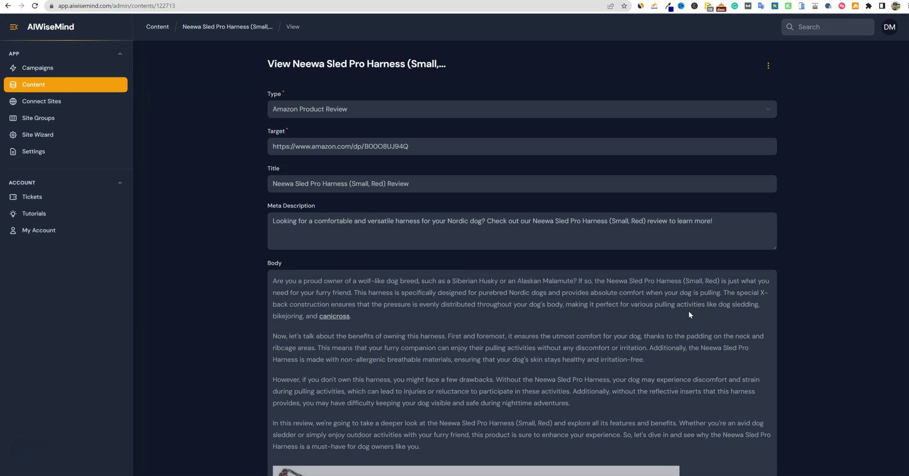
{"action": "left_click", "coordinate": [715, 339]}
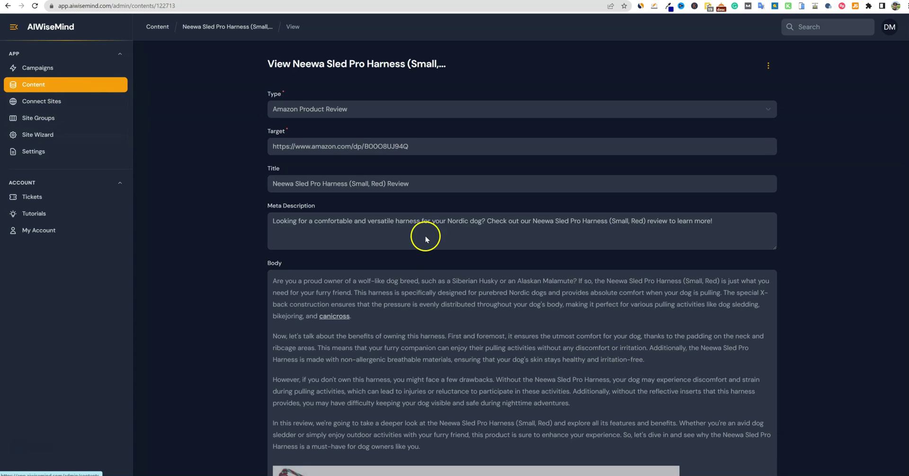
{"action": "scroll", "coordinate": [501, 366], "scroll_direction": "down", "scroll_amount": 20}
{"action": "scroll", "coordinate": [501, 370], "scroll_direction": "up", "scroll_amount": 20}
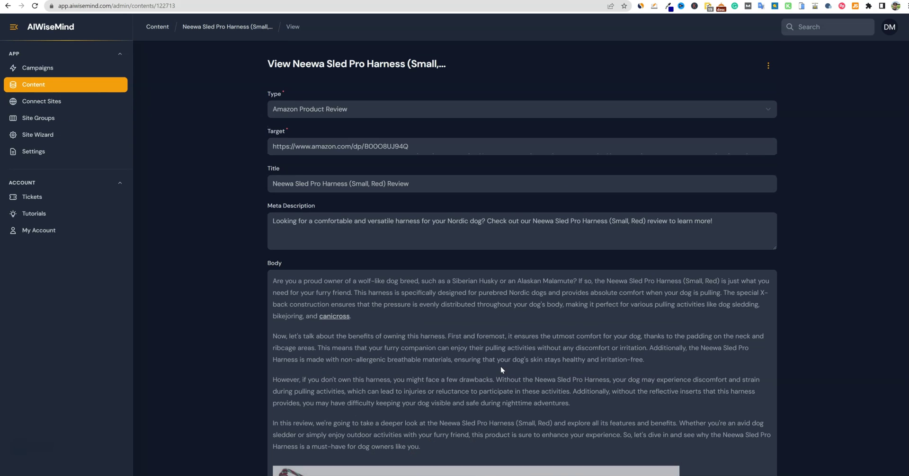